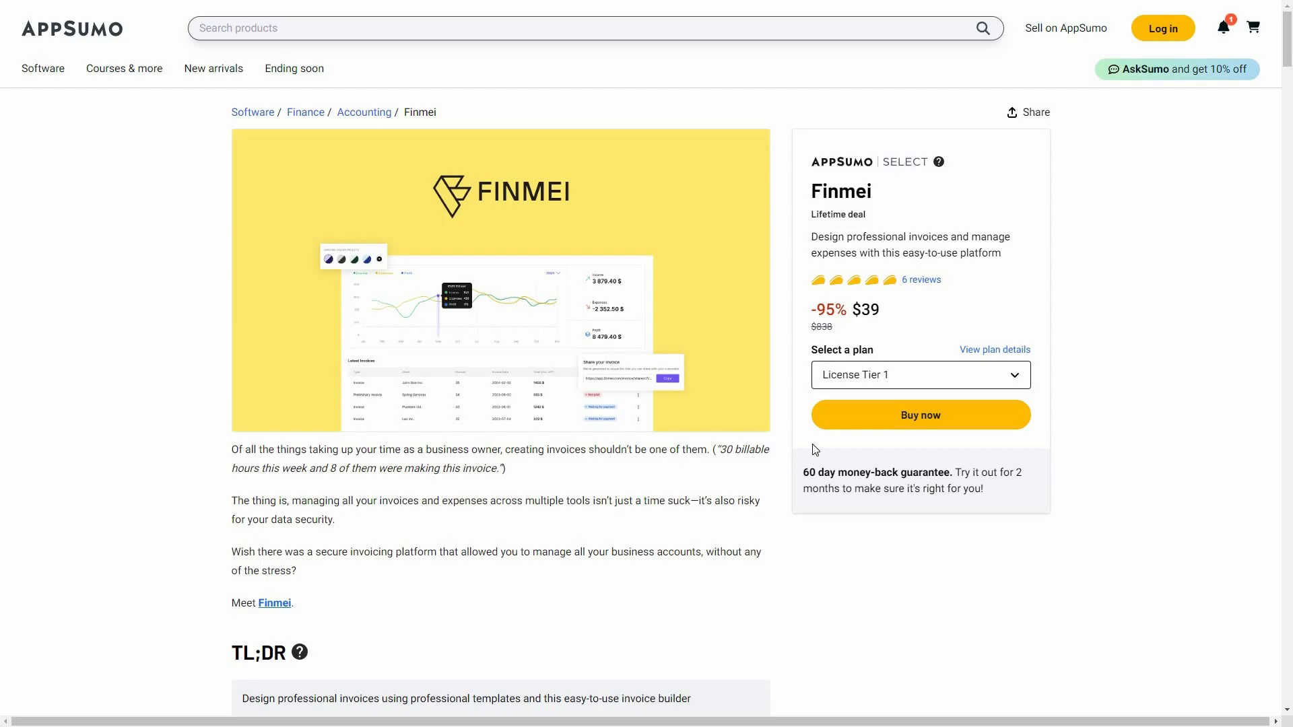
Review the Finmei deal's Plans & features, scrolling through both License Tier cards and back to the deal terms
scroll(672, 591, "down", 5)
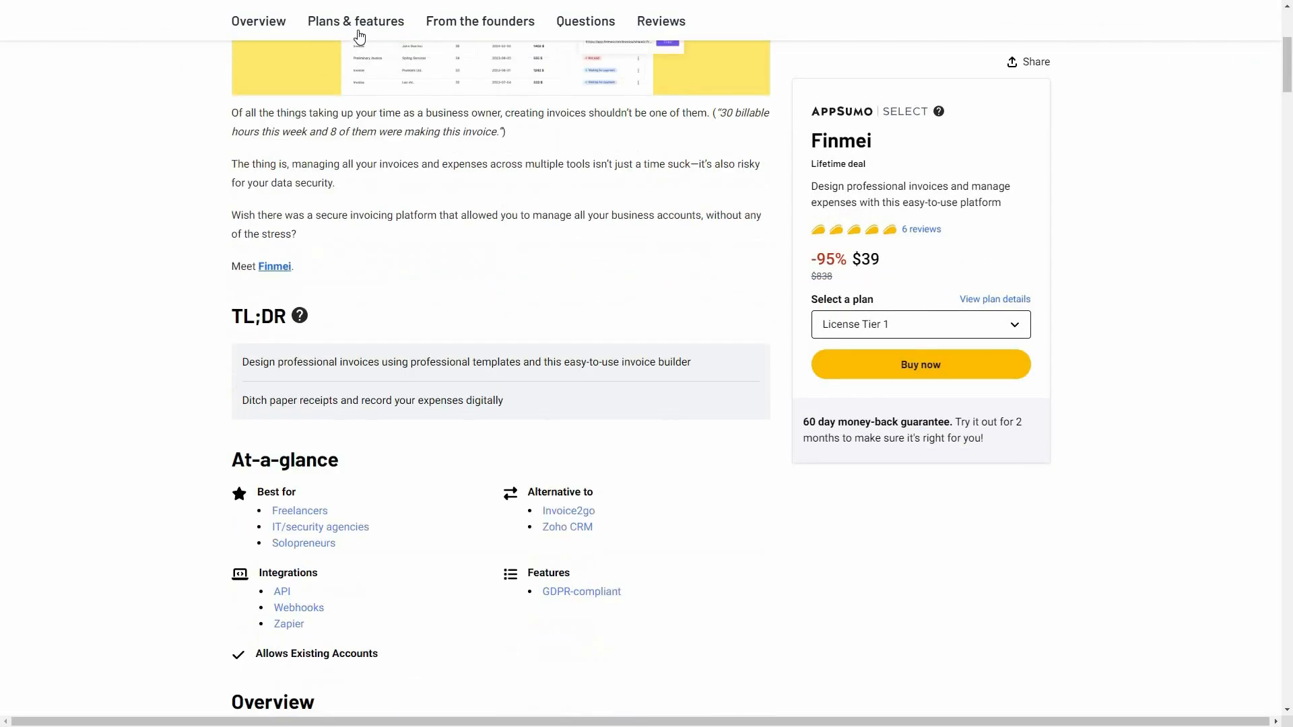
left_click(371, 31)
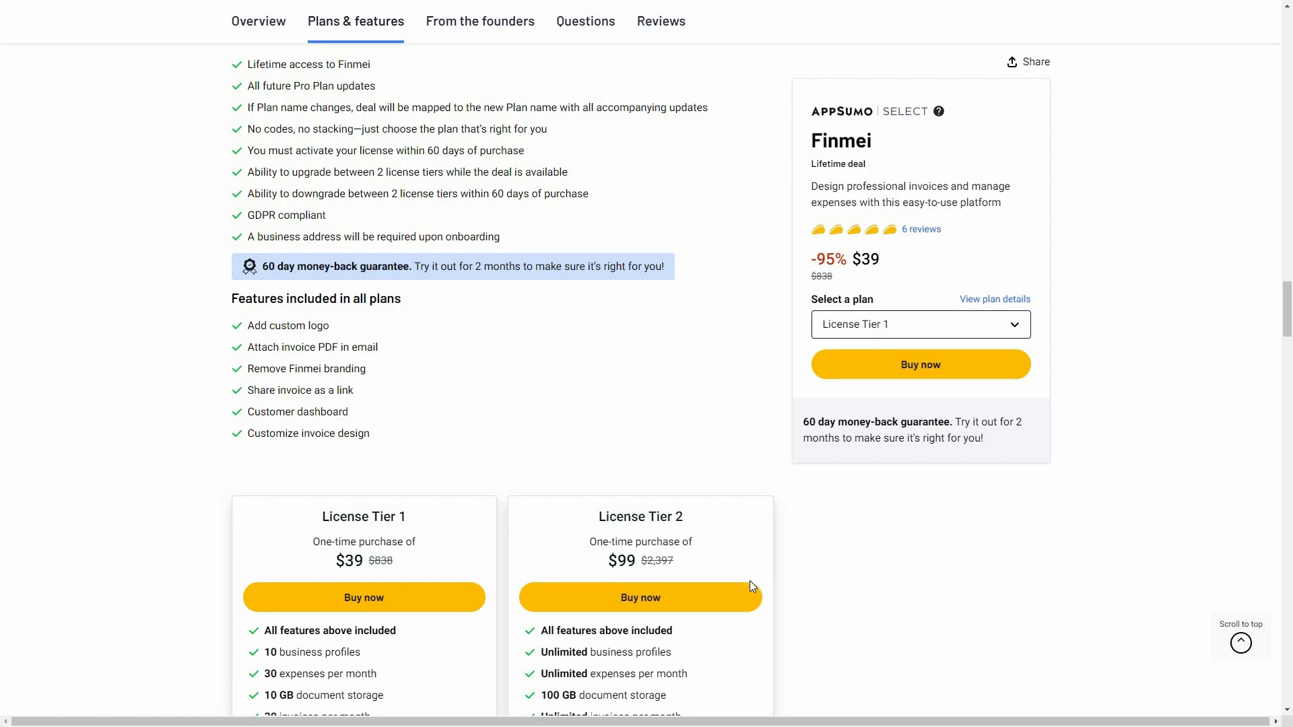
scroll(748, 583, "down", 3)
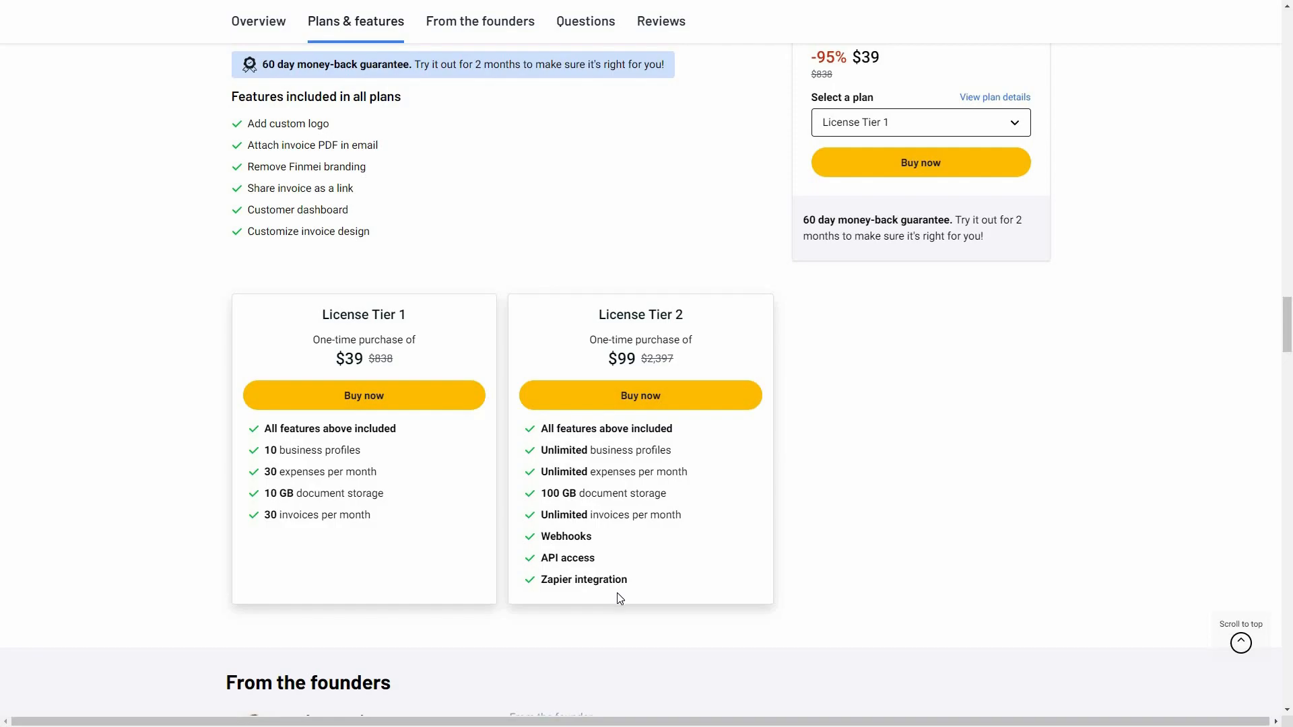
scroll(1129, 266, "up", 3)
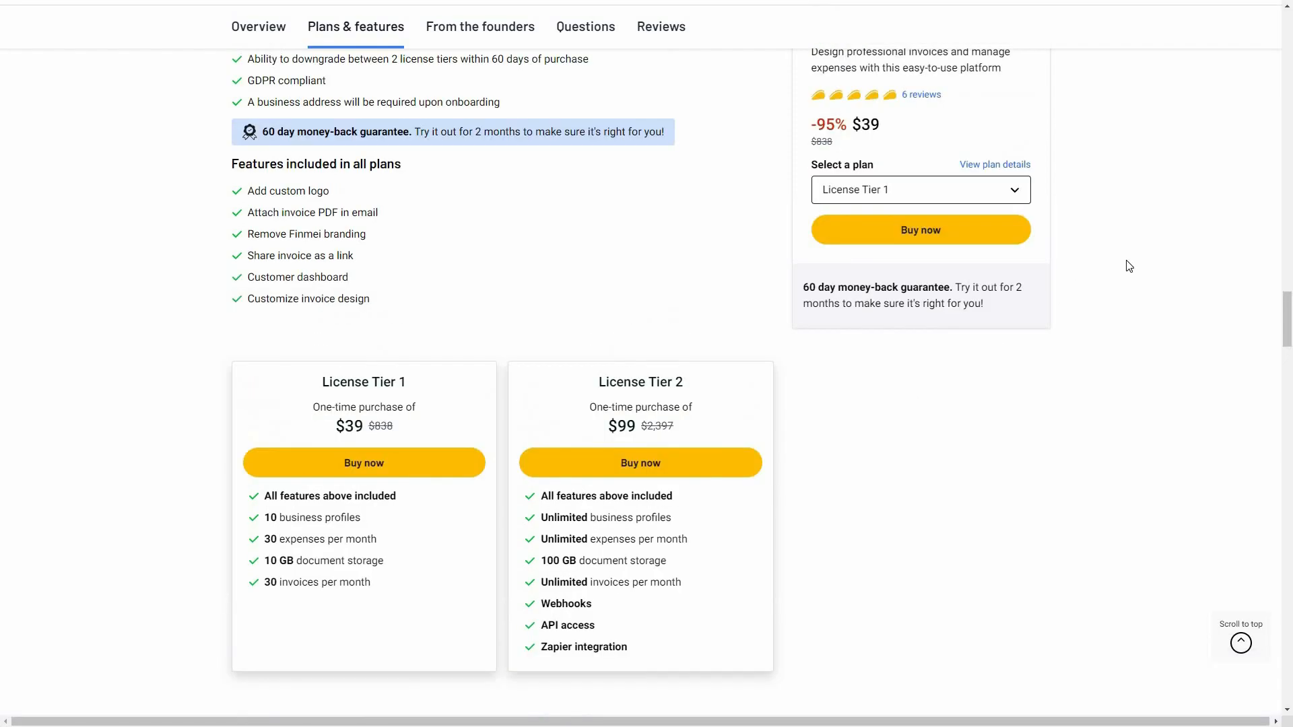
scroll(1129, 266, "up", 4)
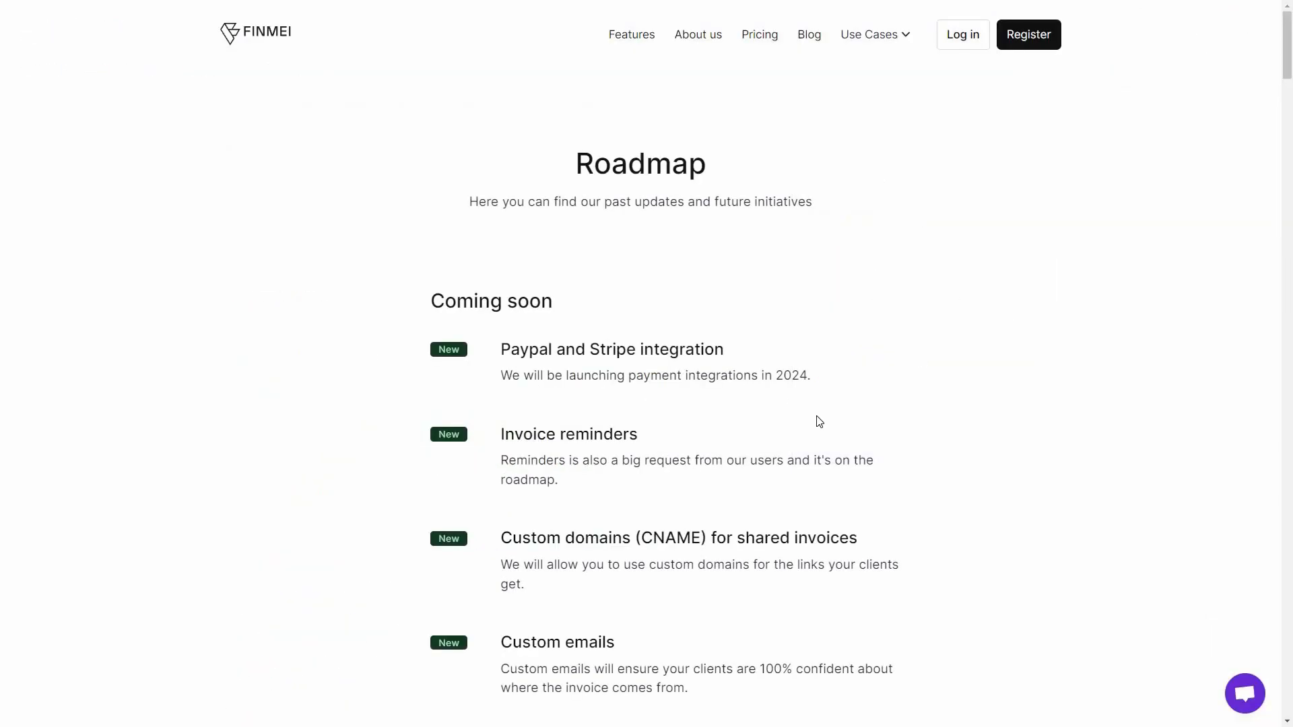
Scroll through Finmei's roadmap page of upcoming features
scroll(992, 444, "down", 3)
scroll(1016, 456, "down", 7)
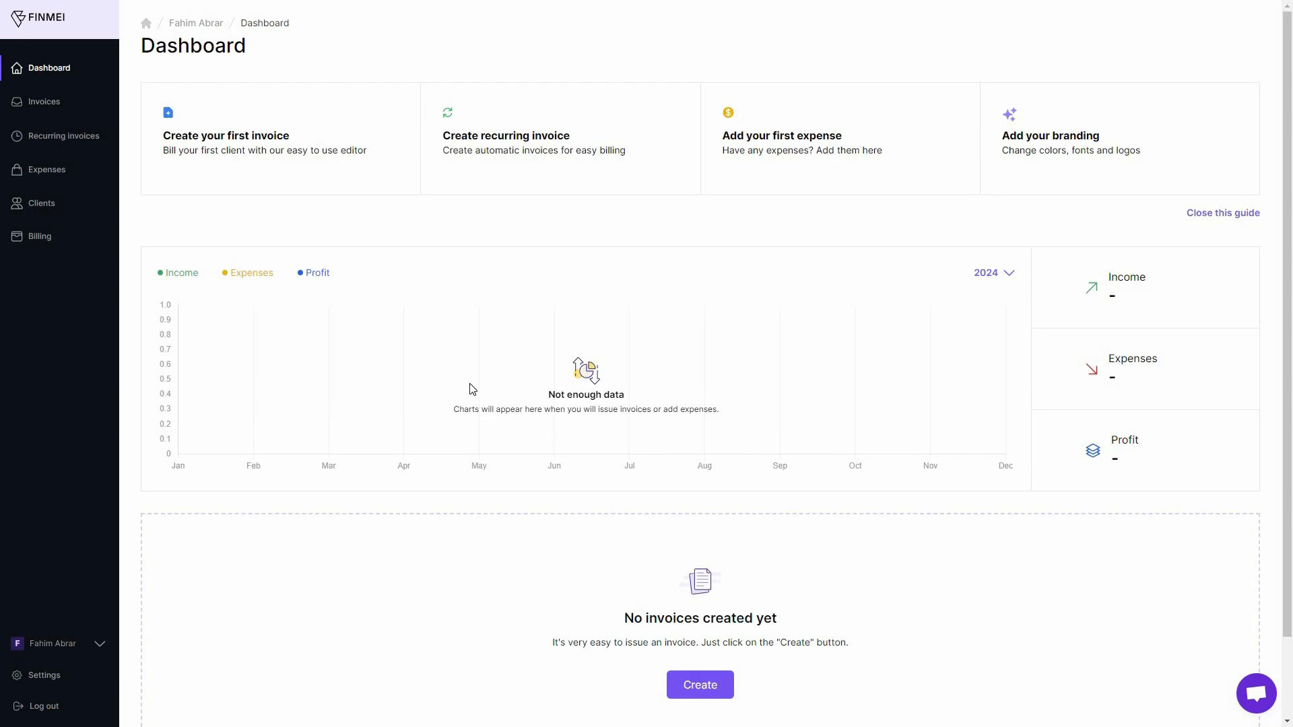
scroll(589, 579, "down", 1)
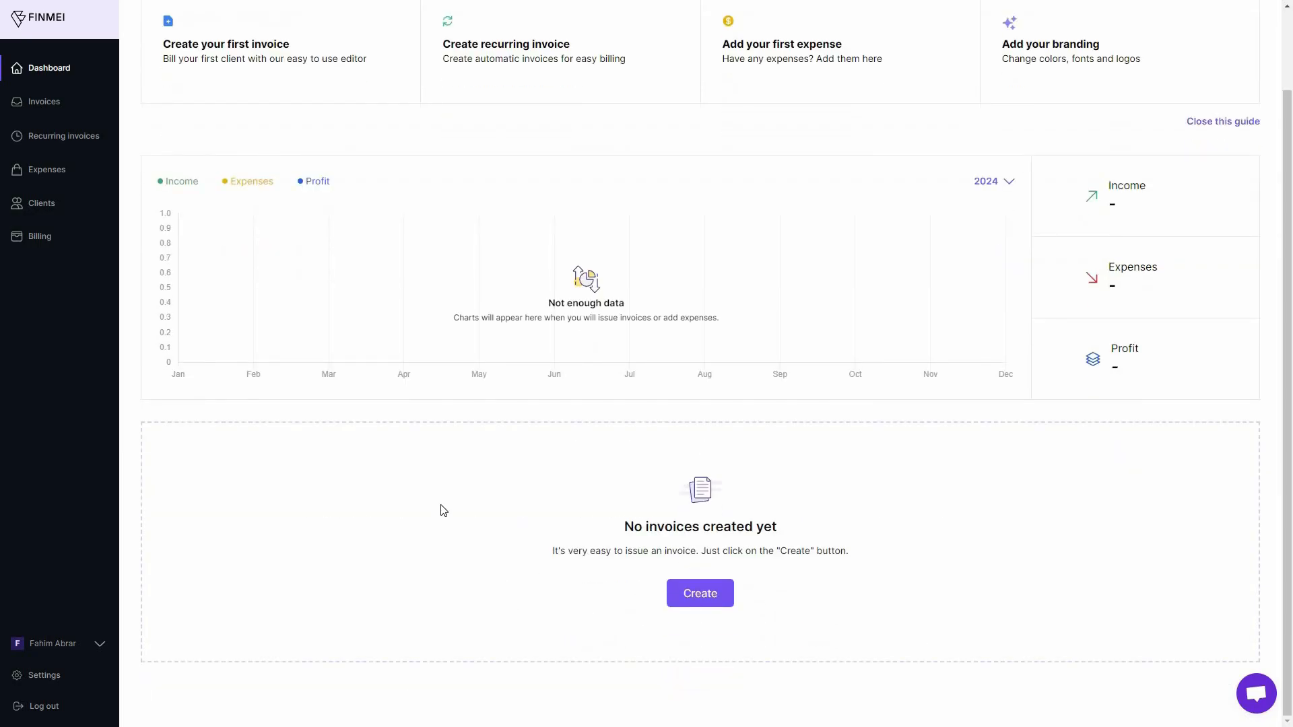
scroll(444, 511, "up", 1)
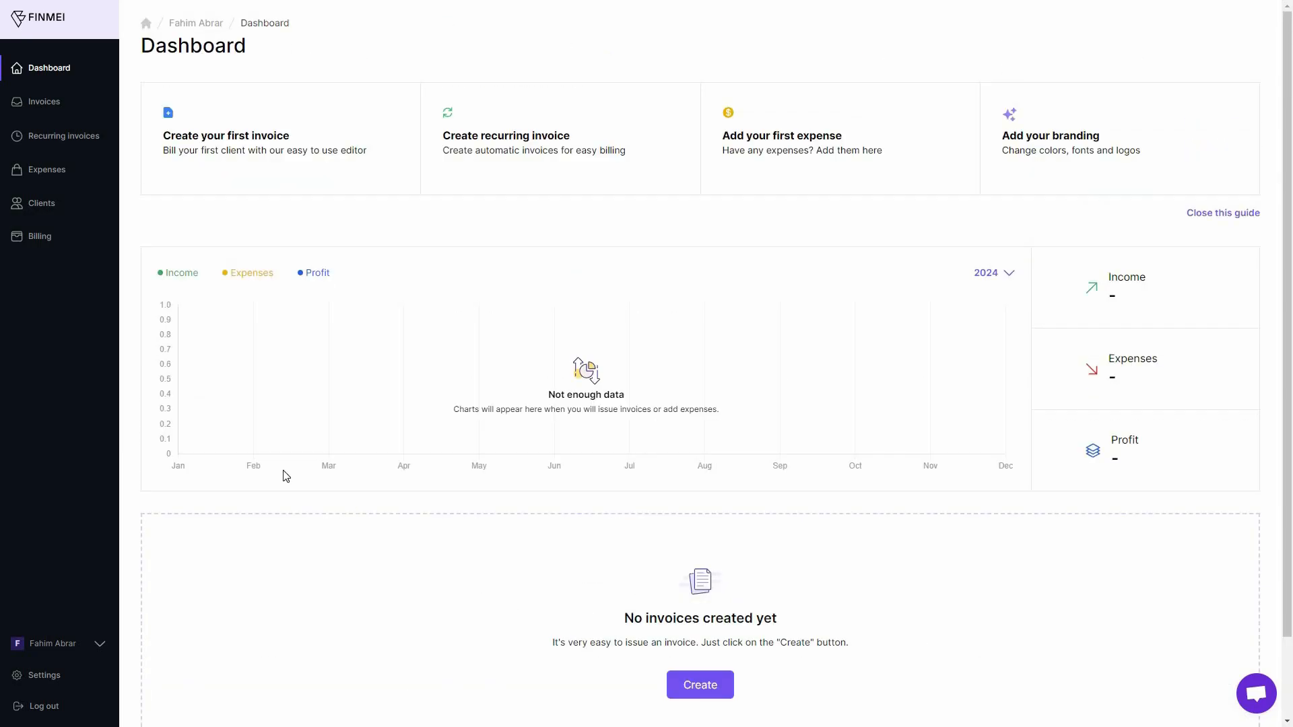
Create an Individual-type client with name, TAX ID, VAT code and phone, then return to Clients
left_click(59, 210)
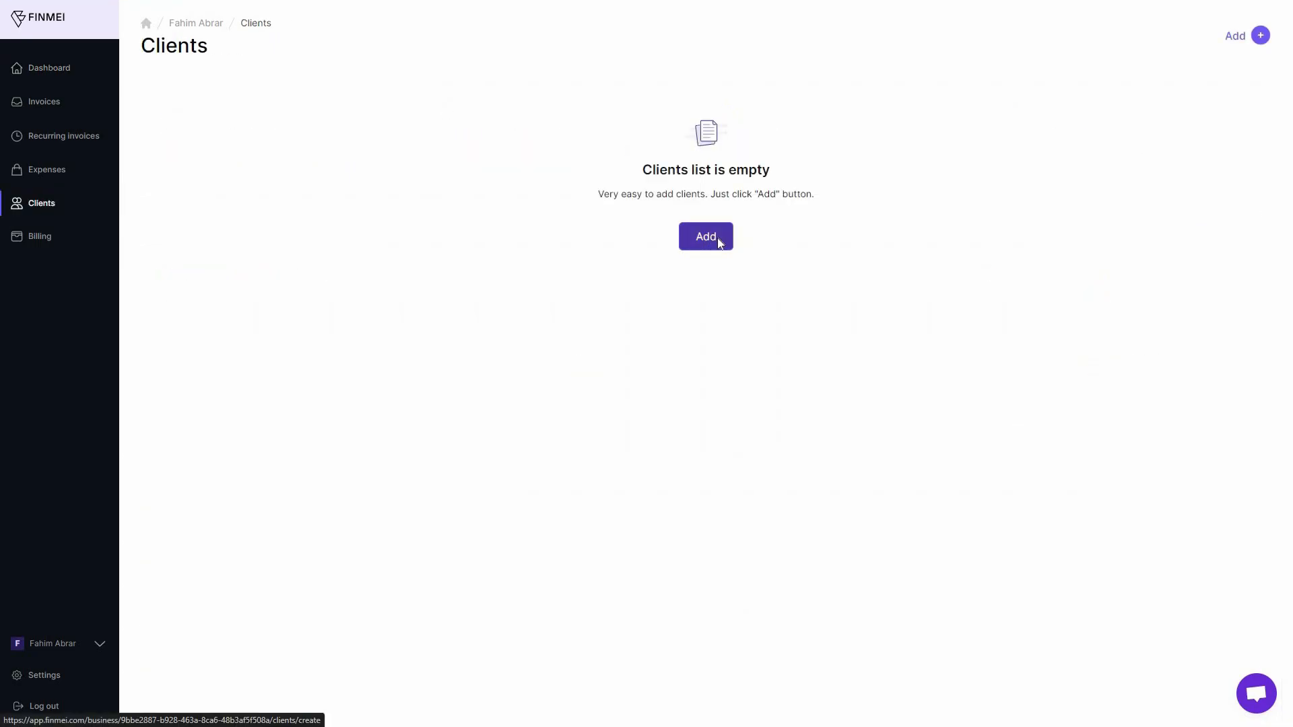
left_click(716, 242)
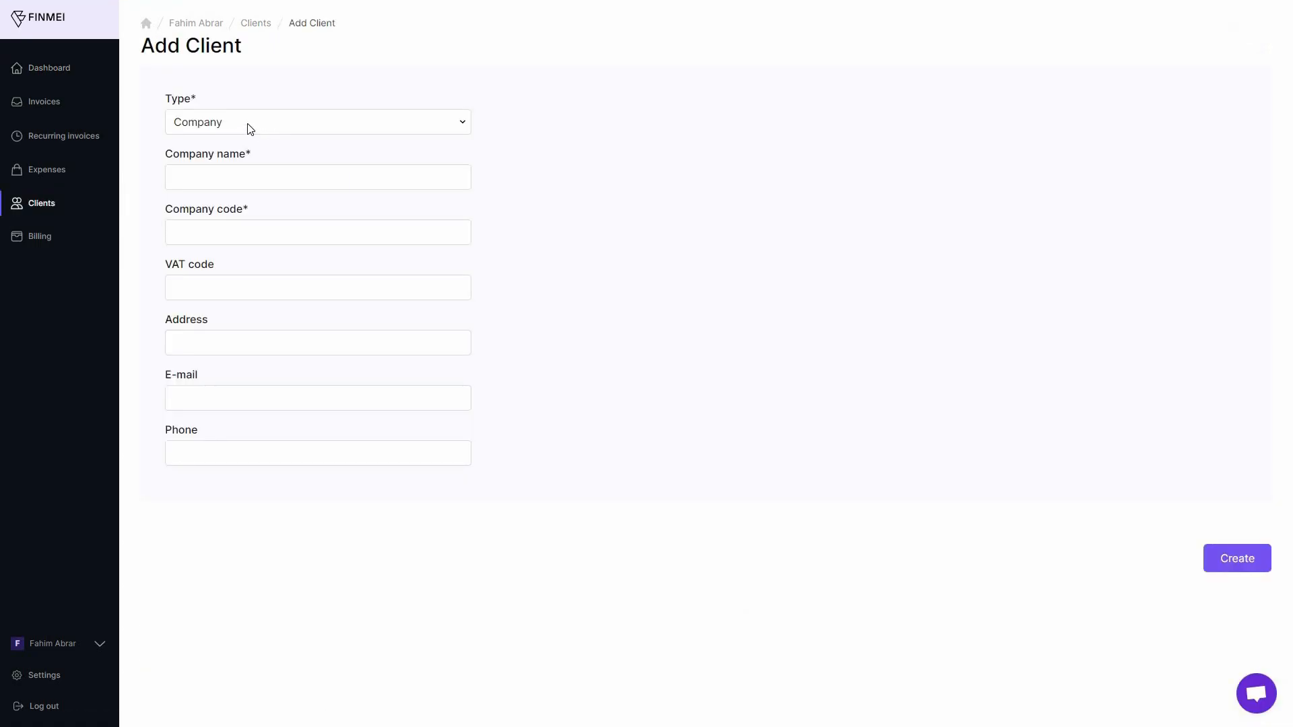
left_click(250, 129)
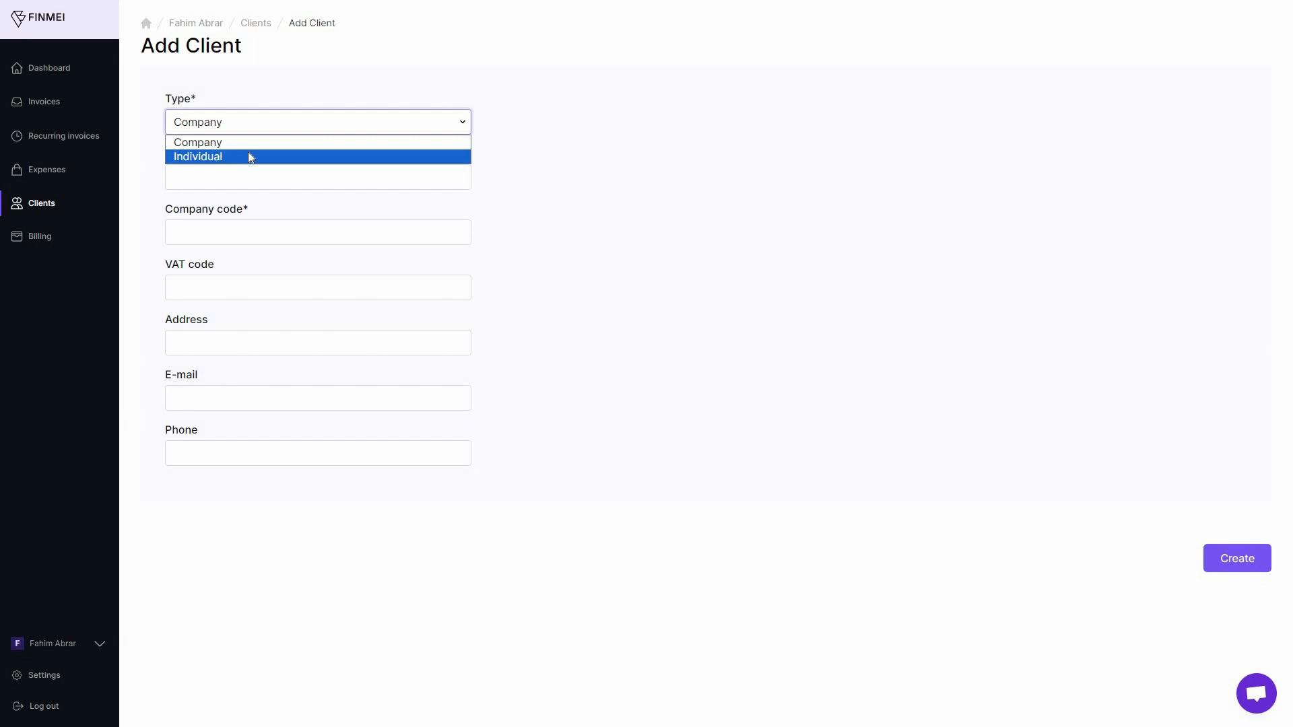
left_click(341, 160)
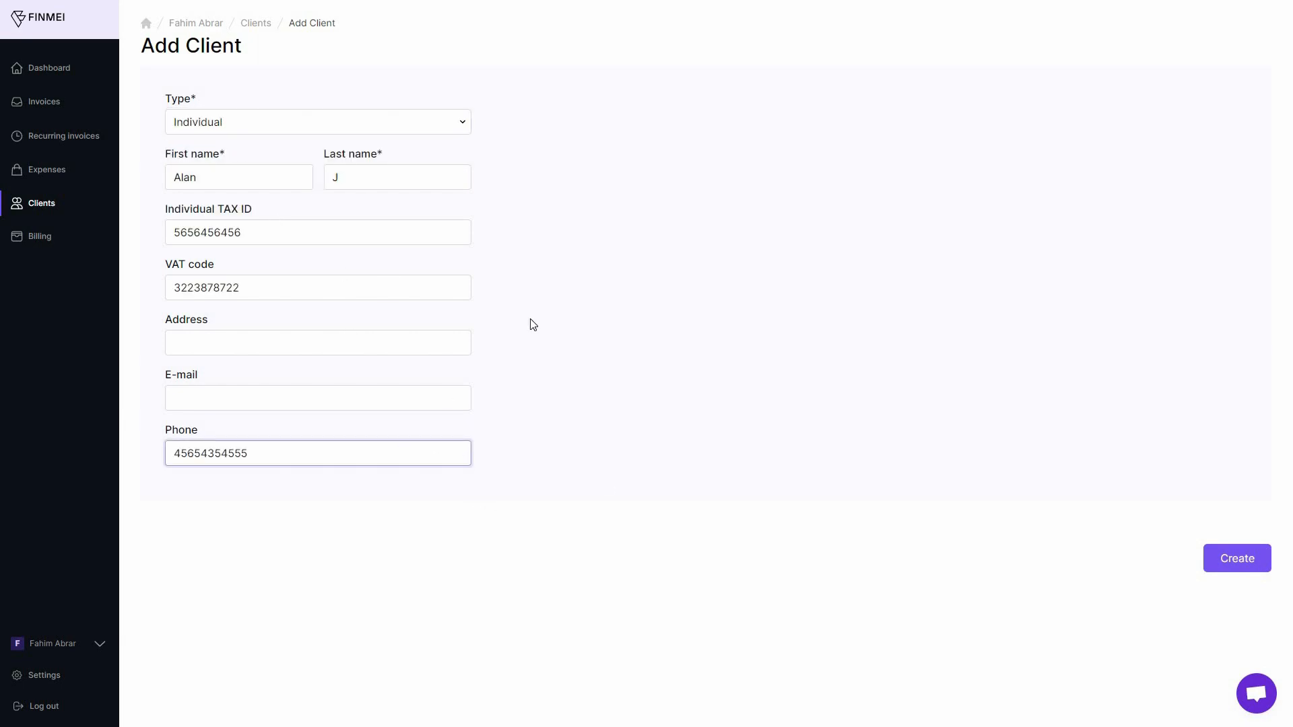
left_click(1215, 567)
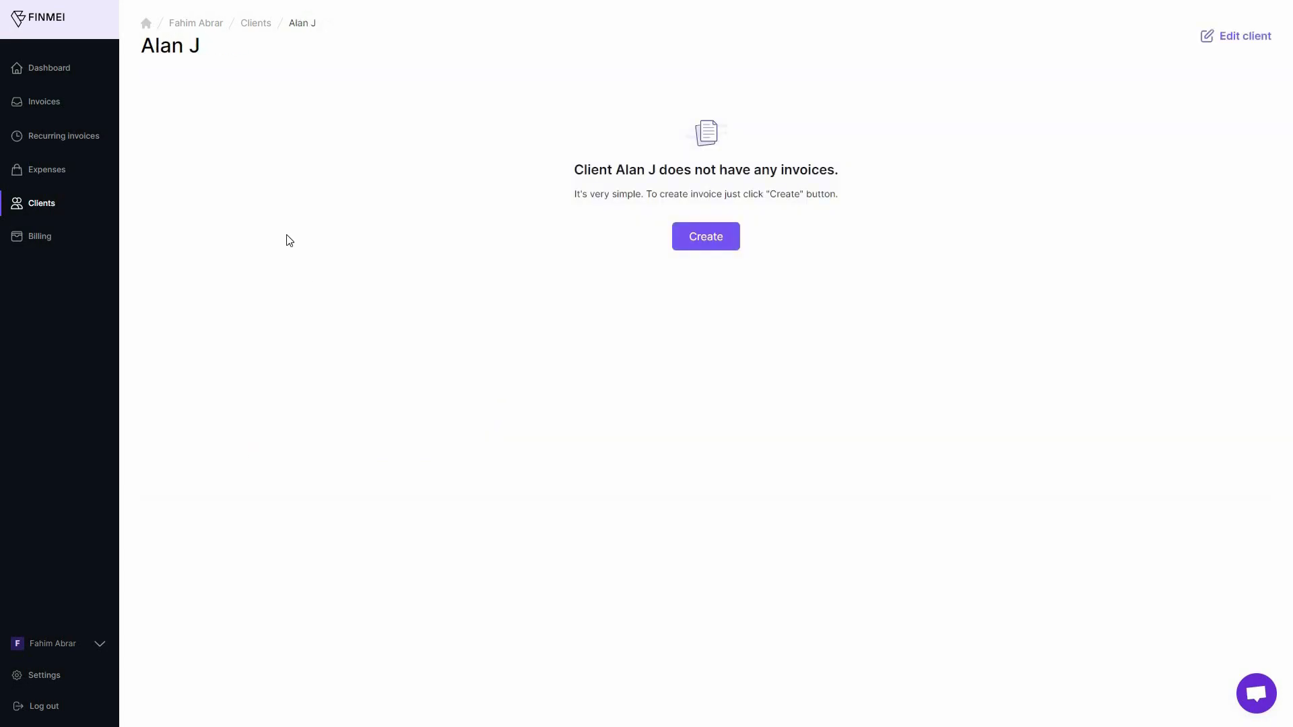
left_click(256, 25)
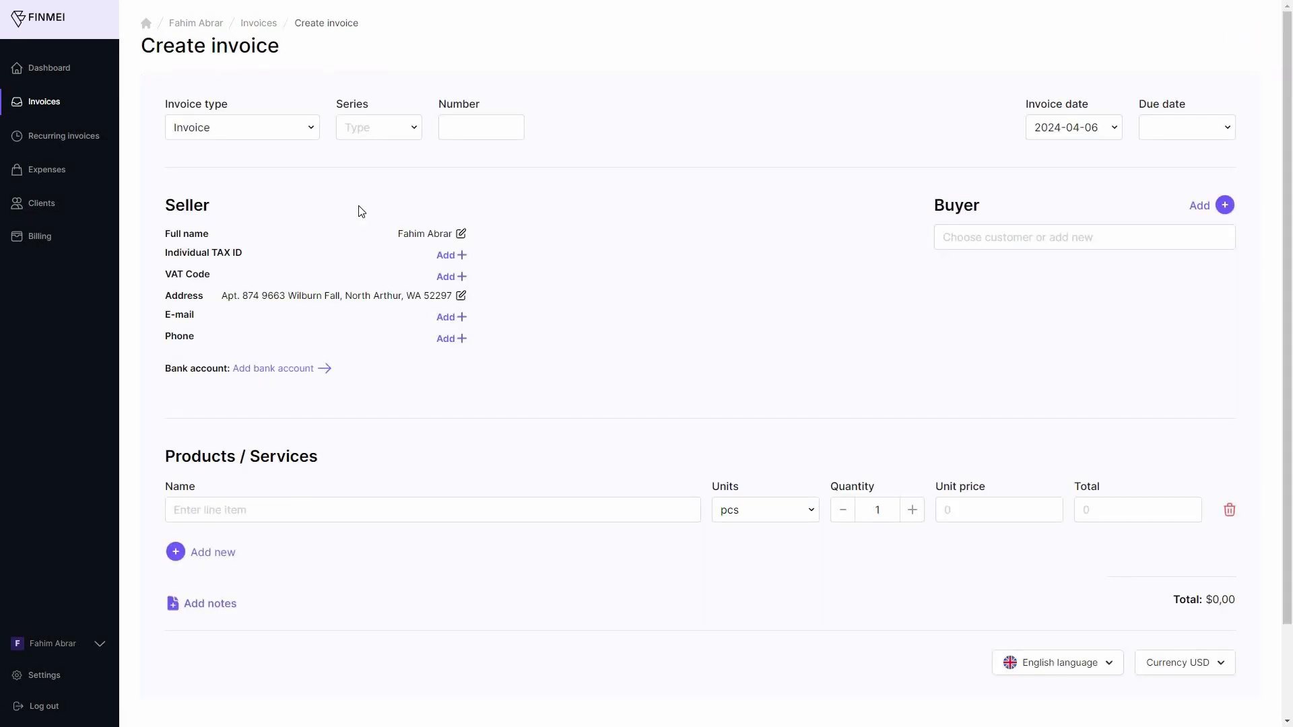
Keep invoice type Invoice and add a new series AA, giving invoice number 1
left_click(234, 138)
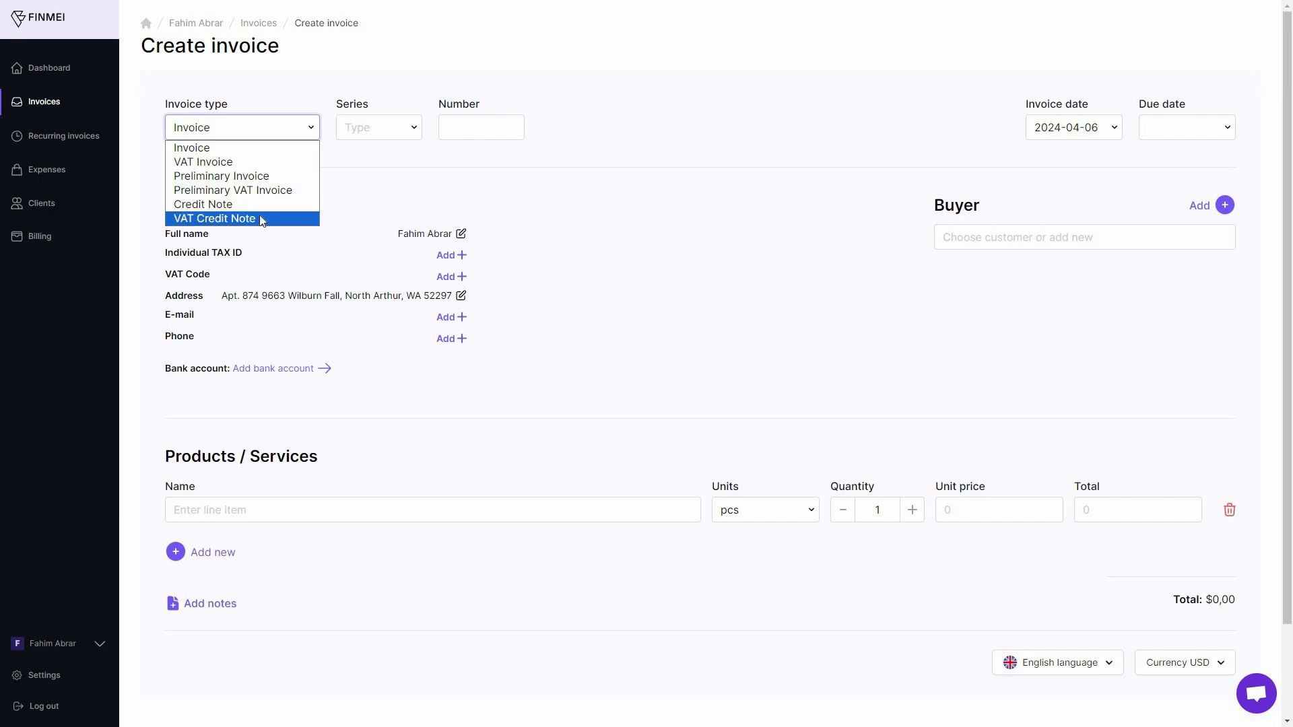
left_click(359, 157)
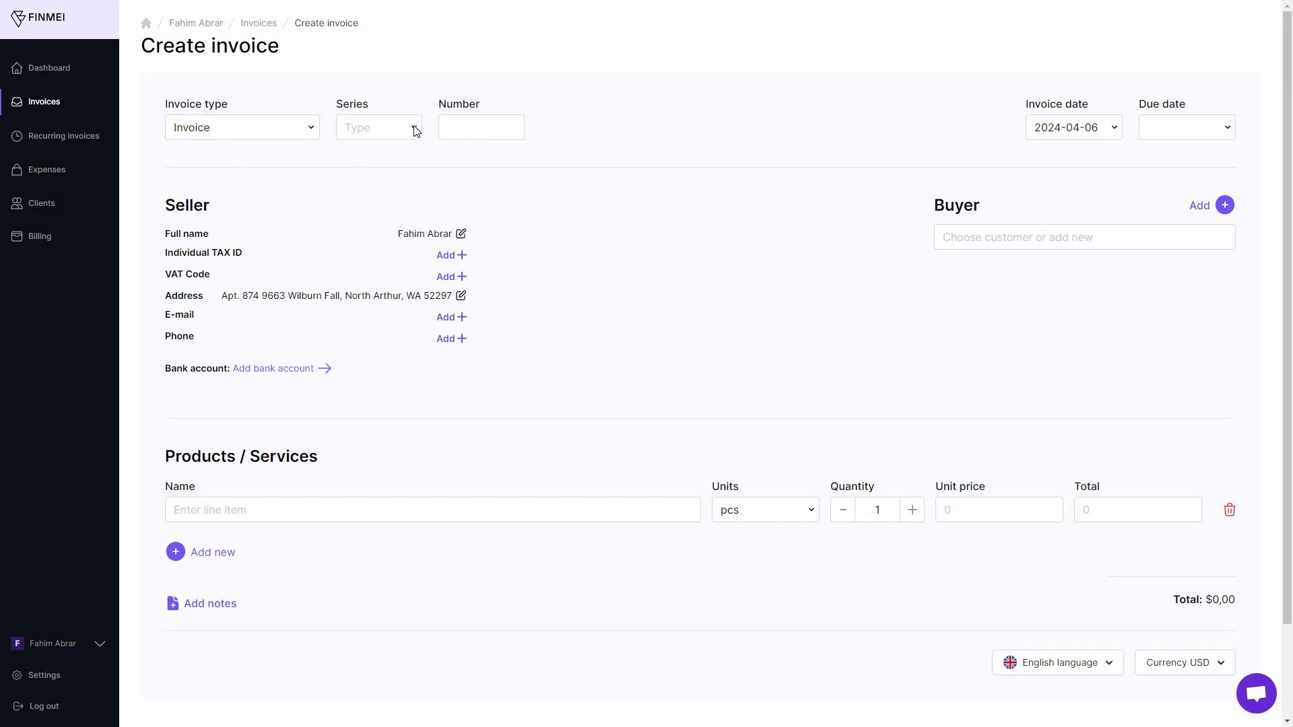
left_click(371, 129)
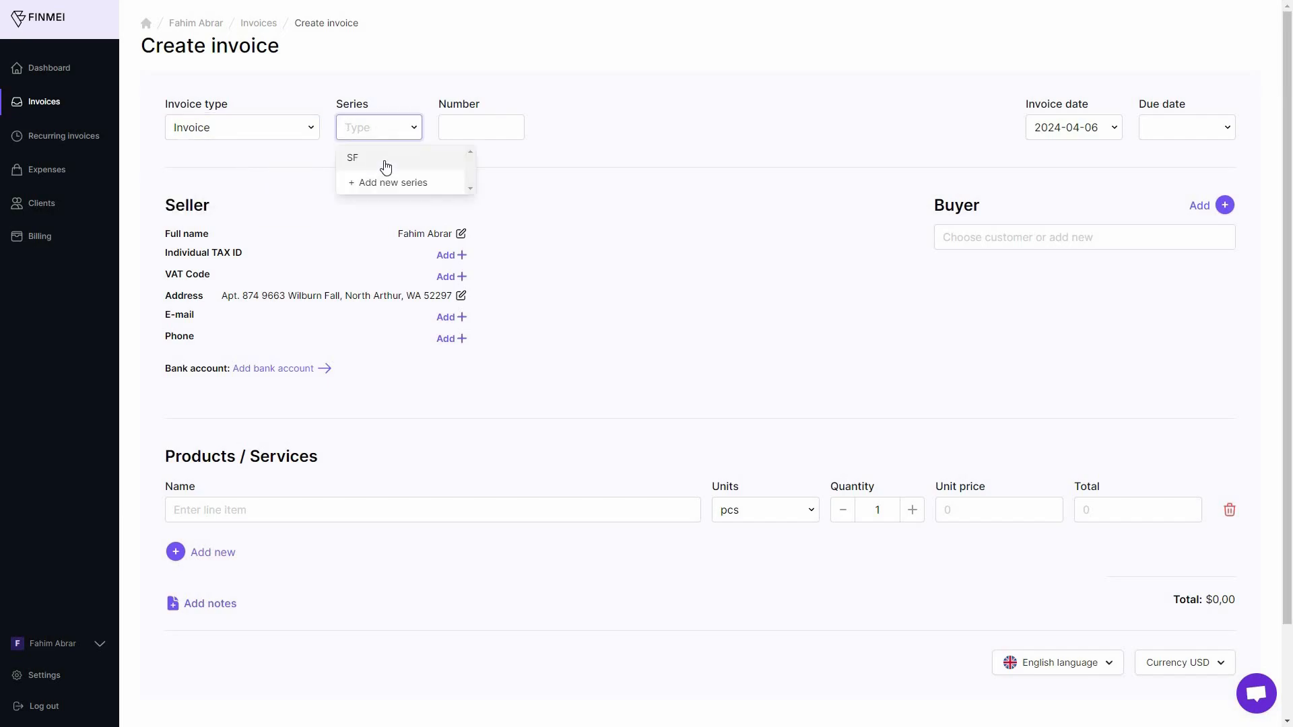
left_click(376, 183)
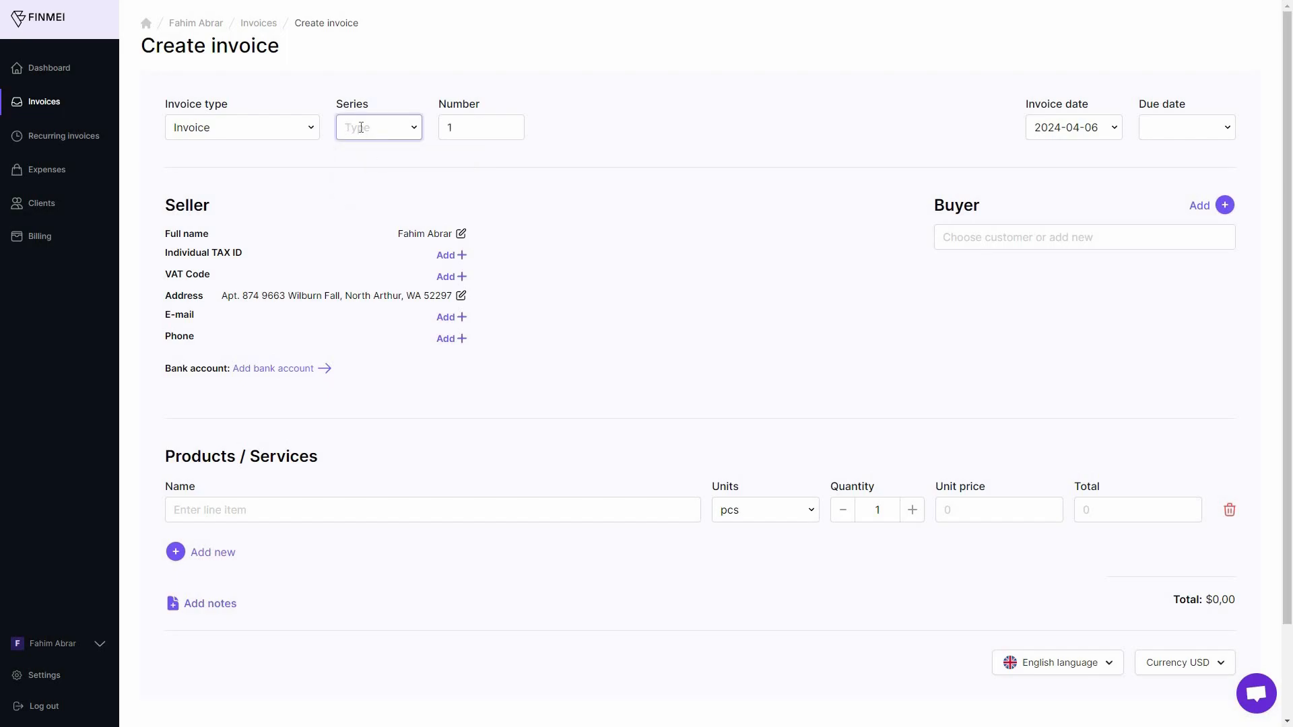
type("AA")
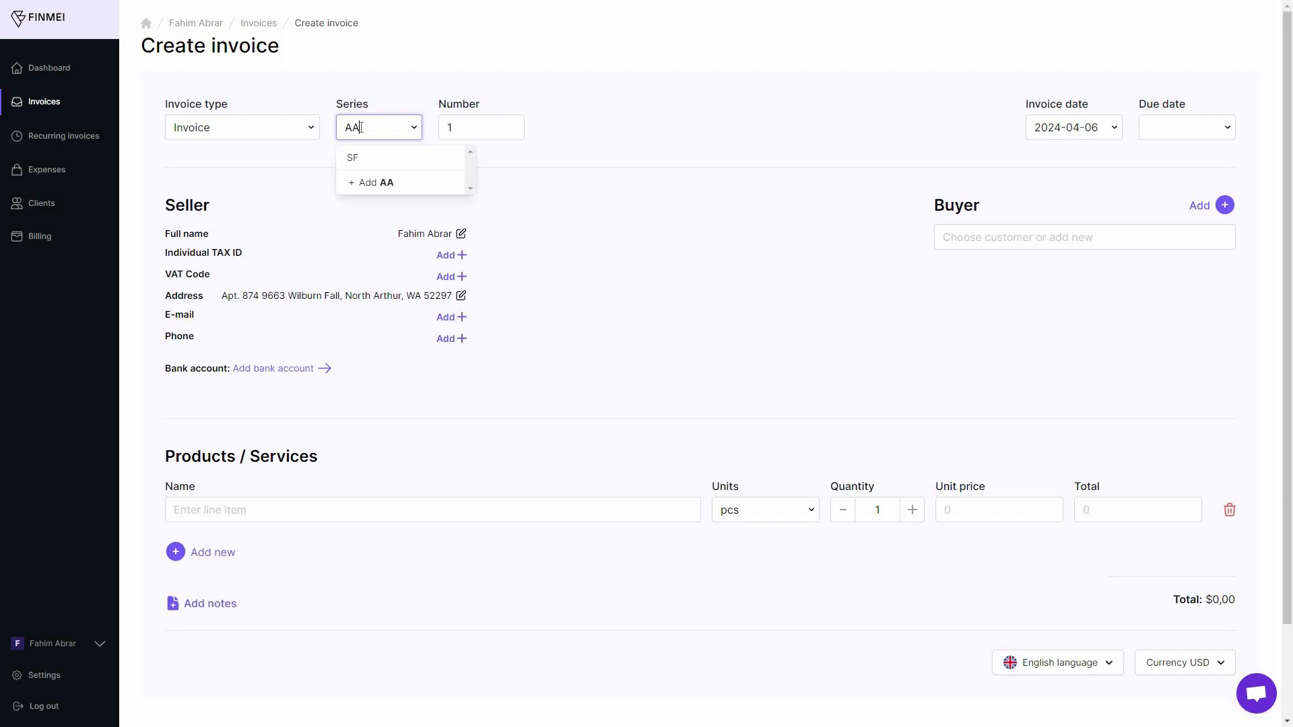
key("Return")
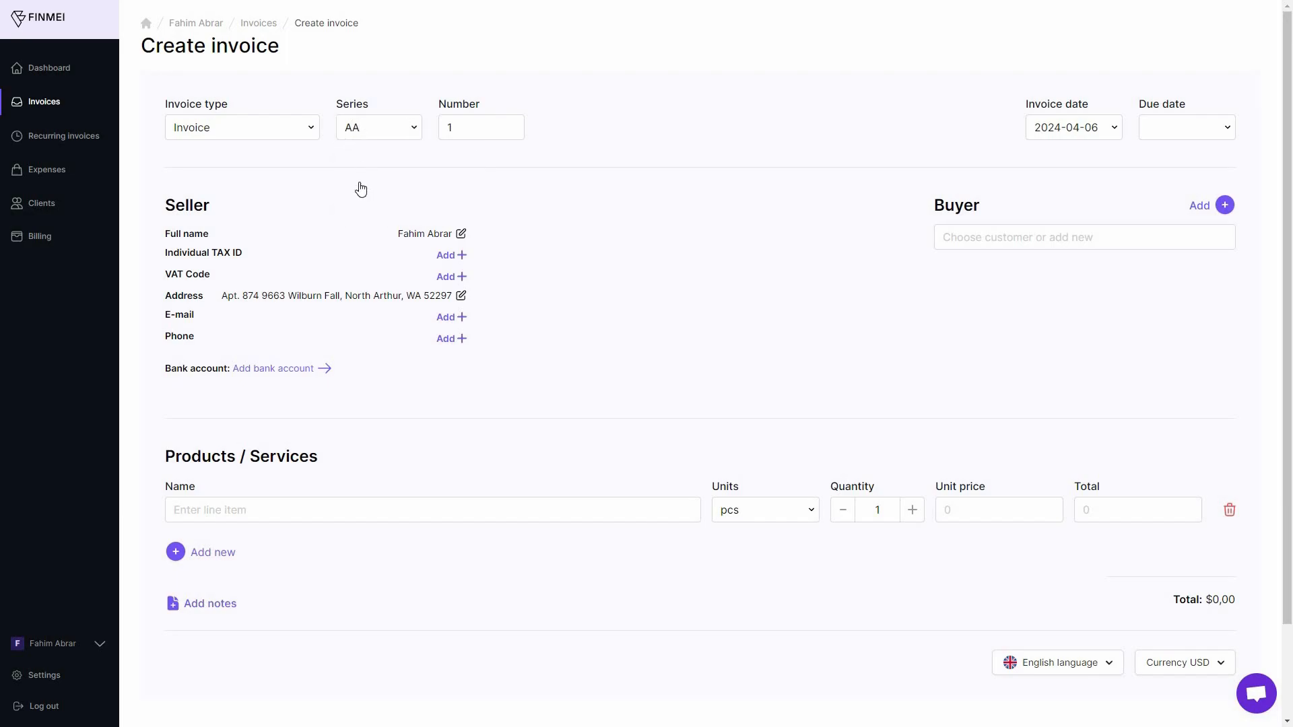
Set the invoice due date to 2024-04-09
left_click(473, 127)
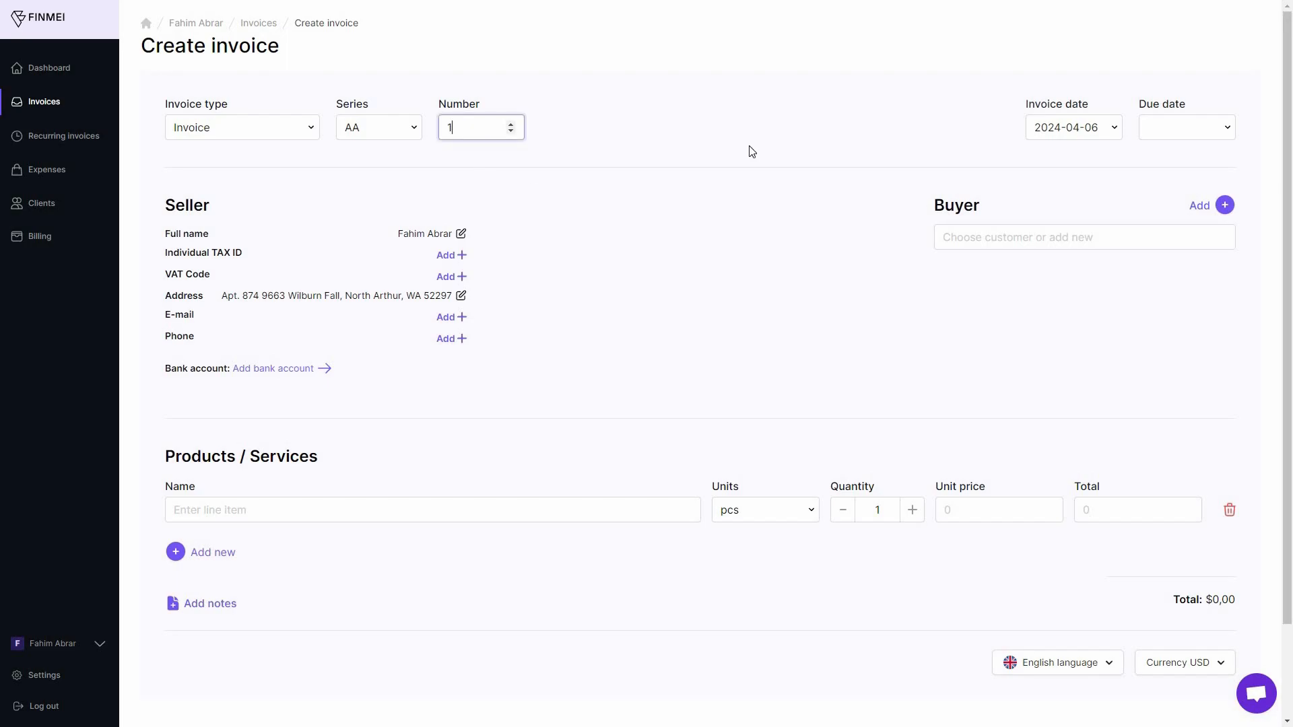
left_click(1089, 137)
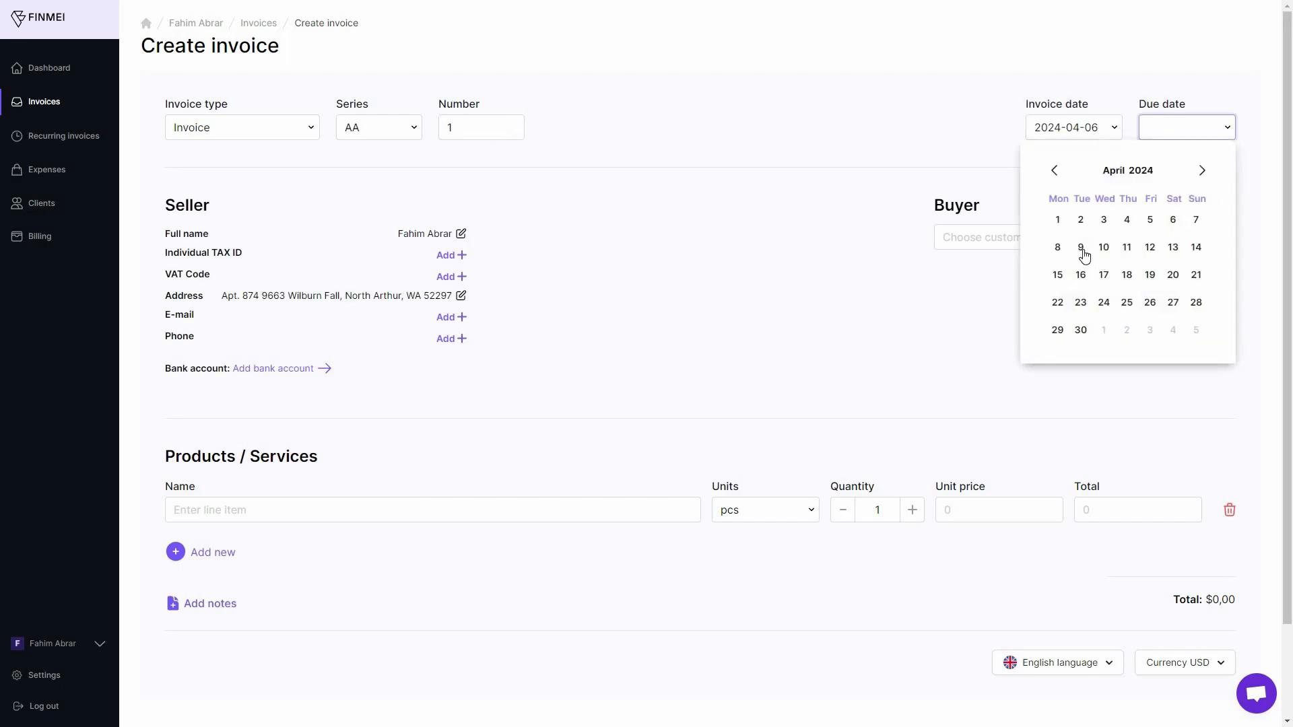
left_click(1082, 251)
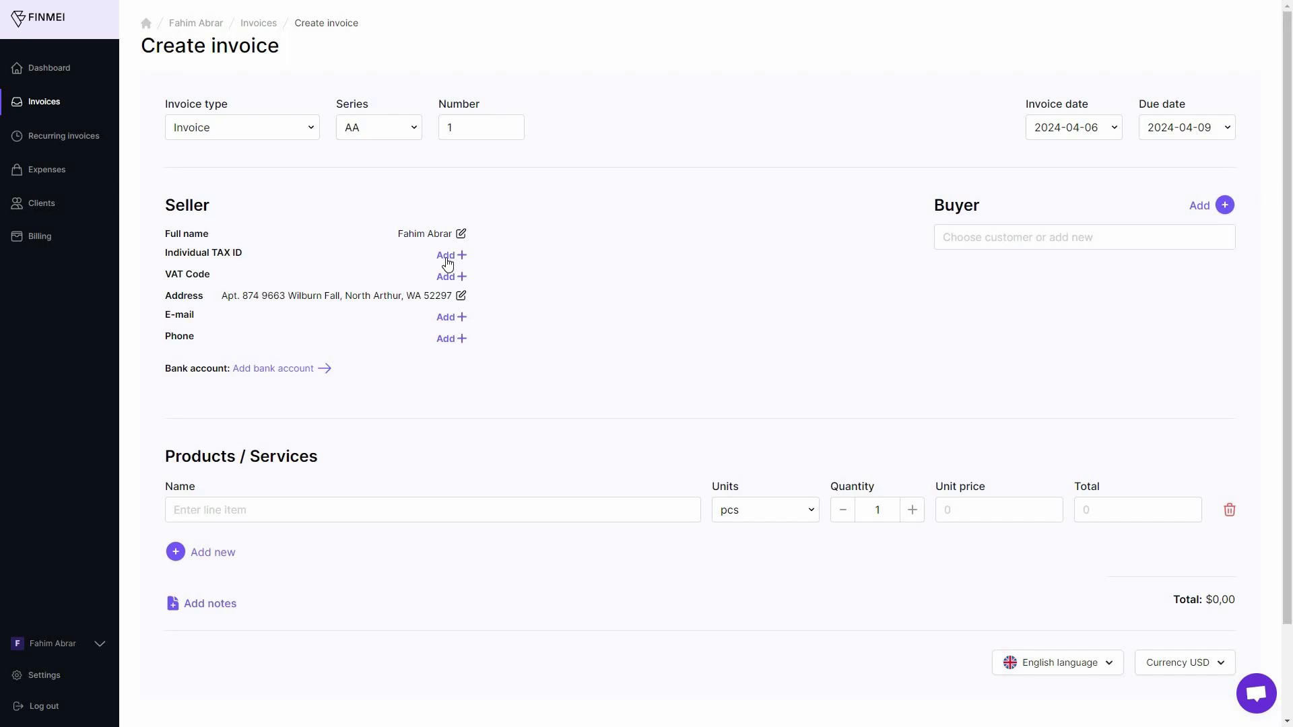
Add the seller's bank account IBAN and choose the new individual client as buyer
left_click(449, 340)
left_click(273, 368)
type("LT8484848484")
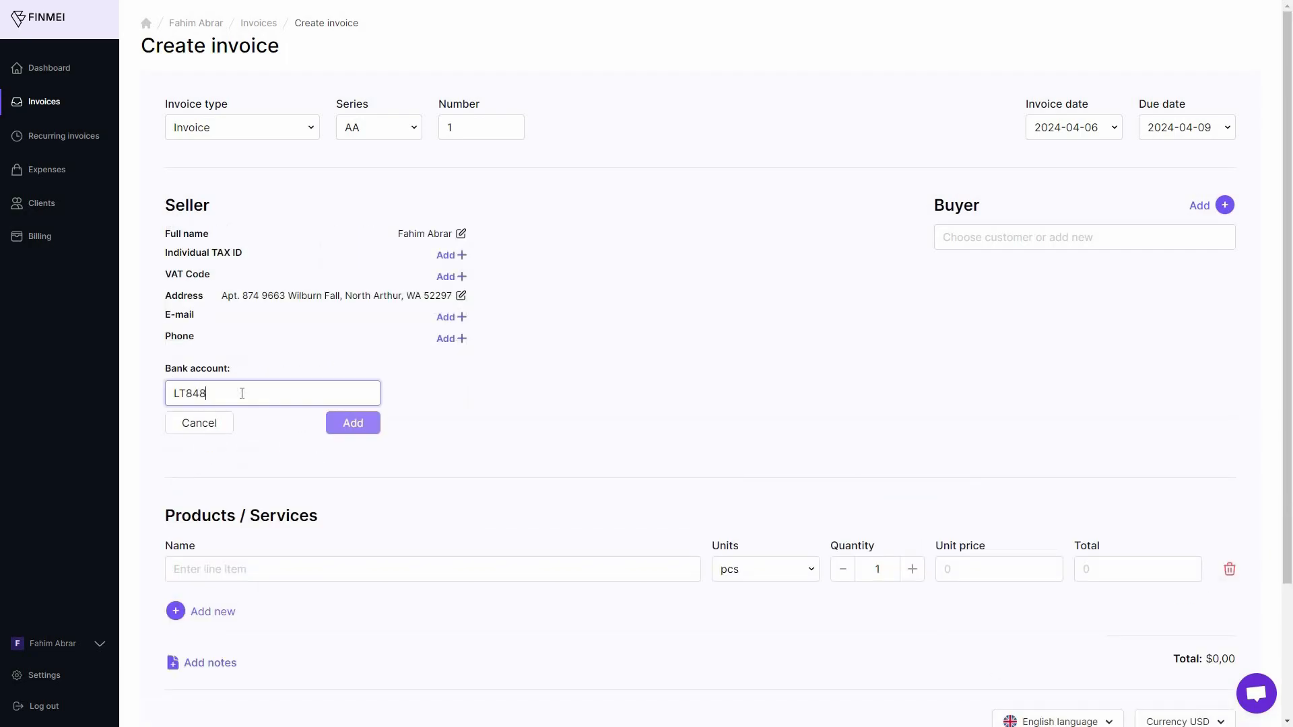
left_click(352, 424)
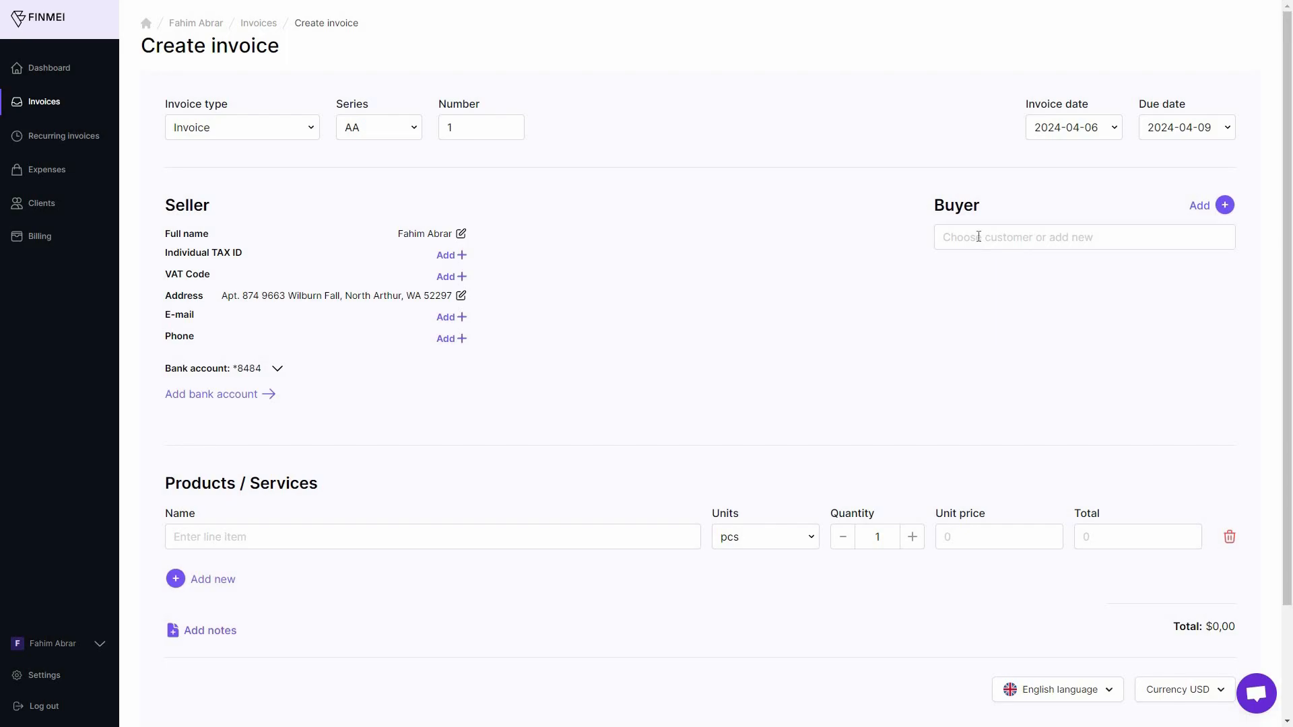
left_click(979, 237)
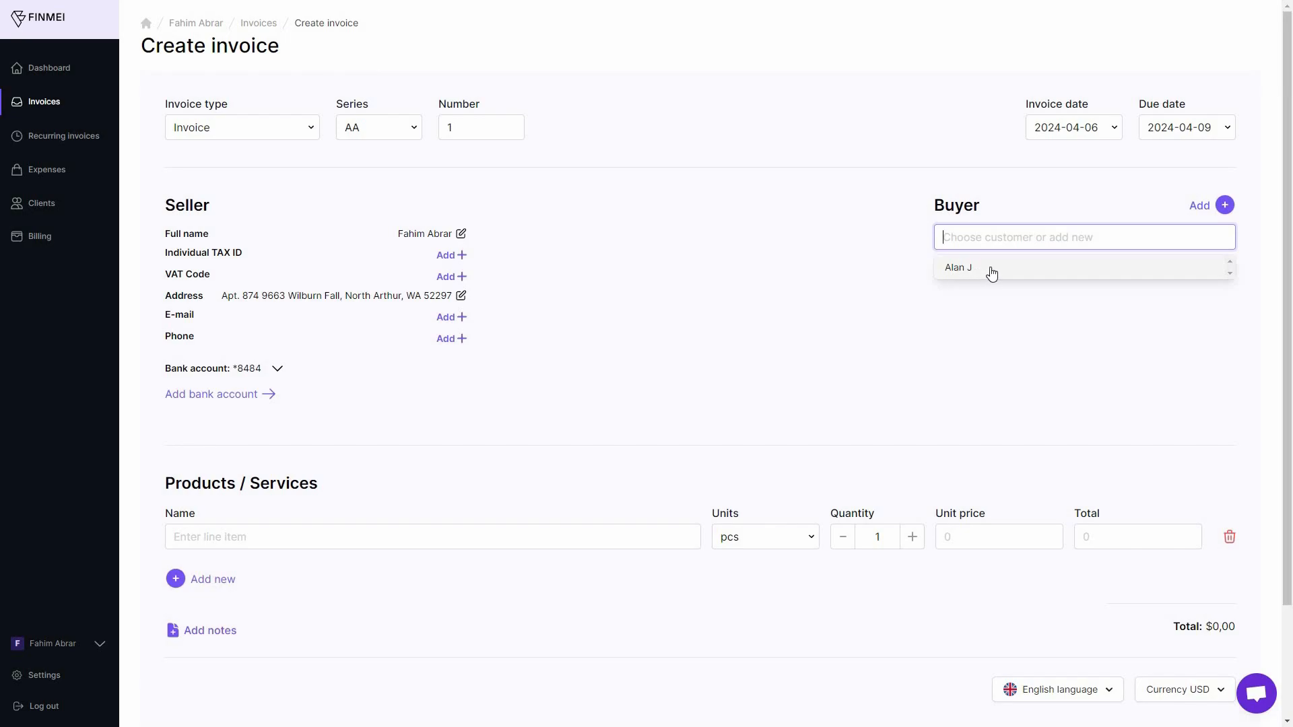
left_click(983, 270)
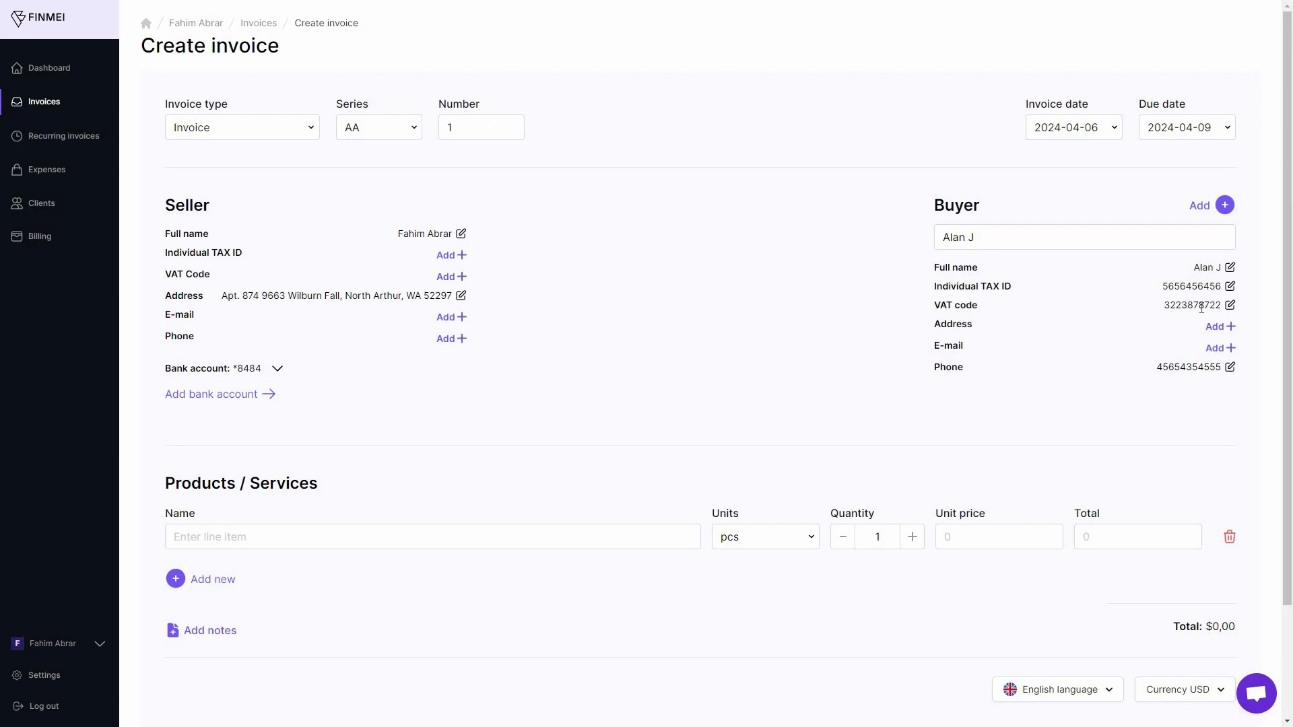
Add the line item iPhone 15, 3 pcs at a unit price of 800
scroll(303, 472, "down", 2)
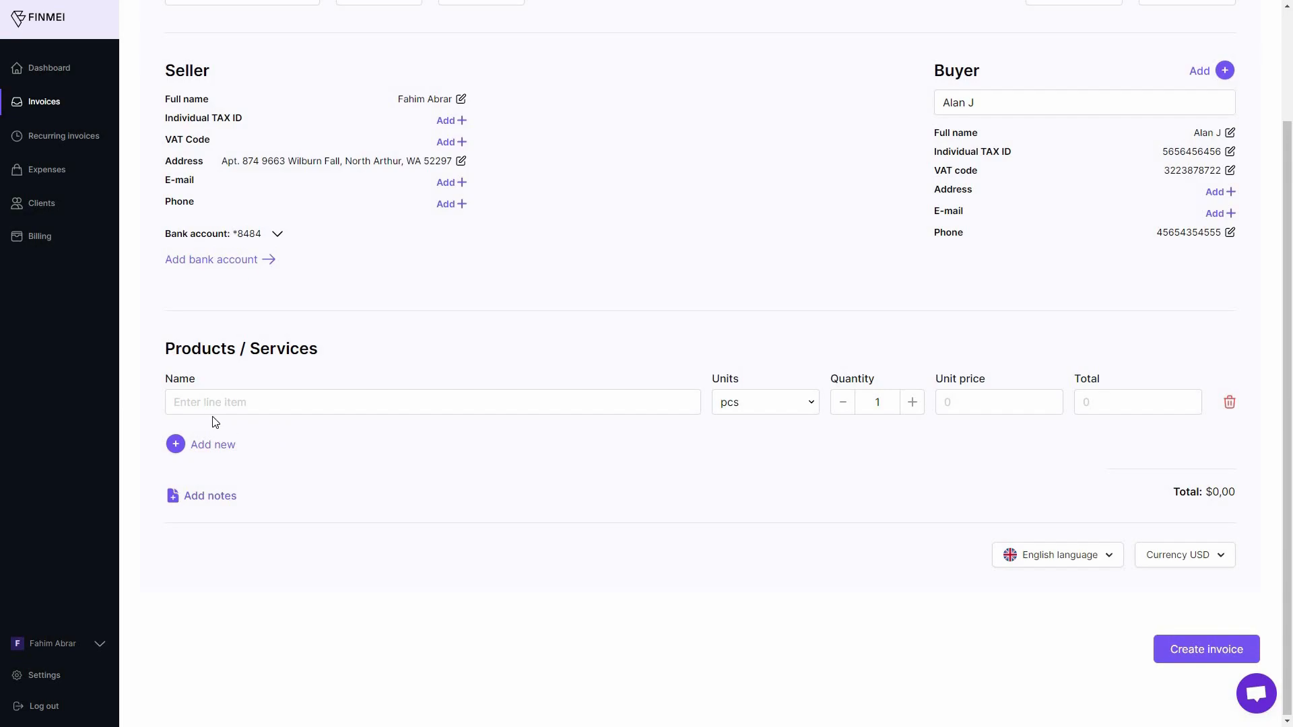
left_click(260, 405)
type("iPhone 15")
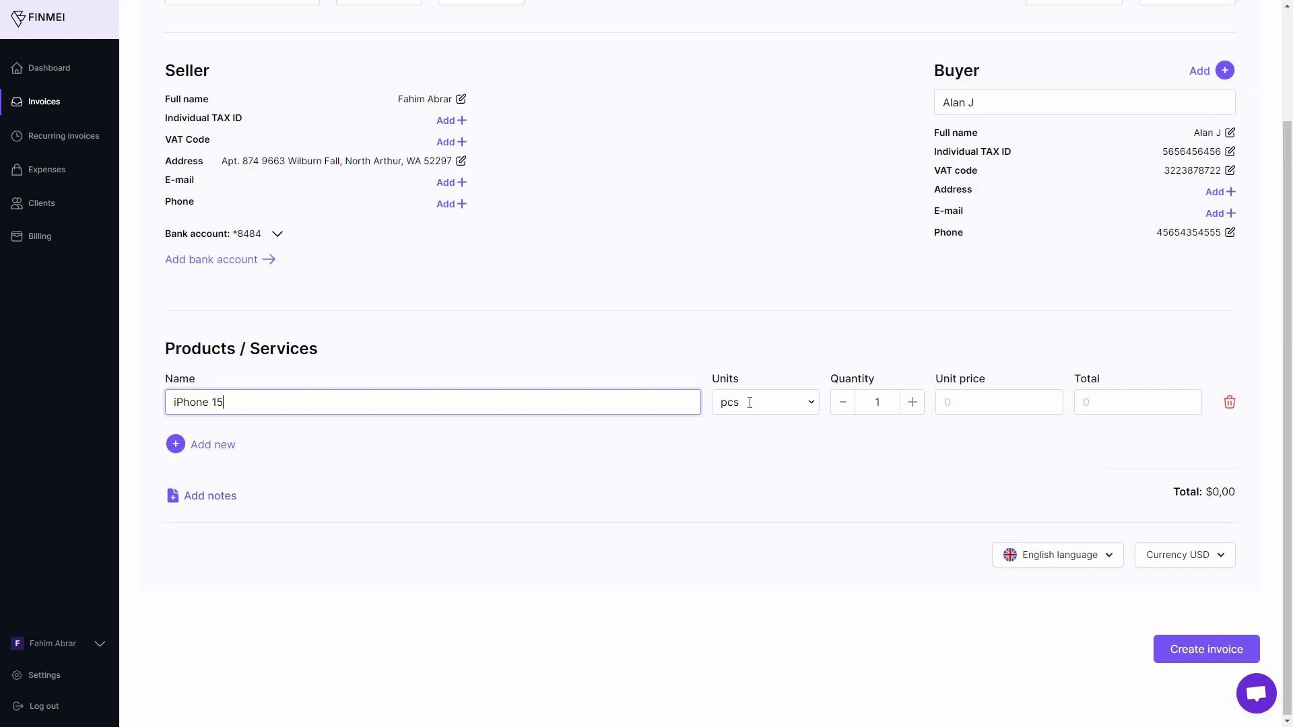
left_click(740, 403)
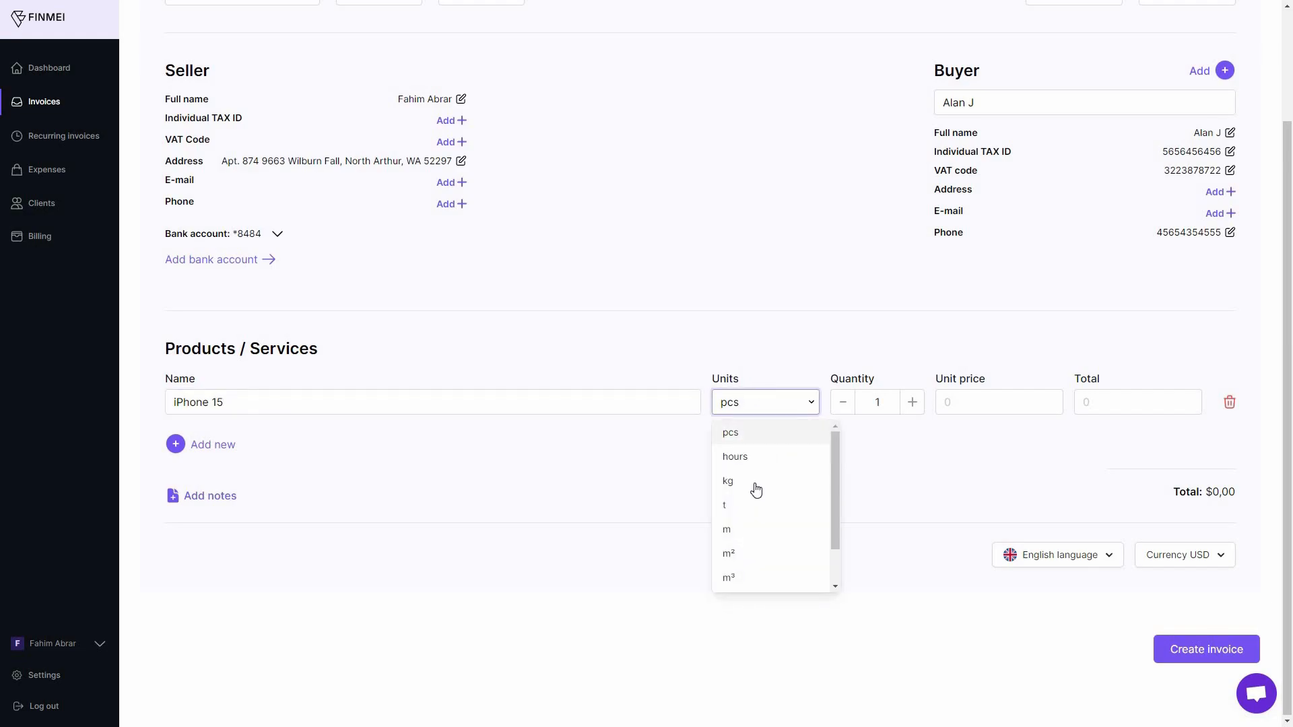
scroll(765, 557, "down", 2)
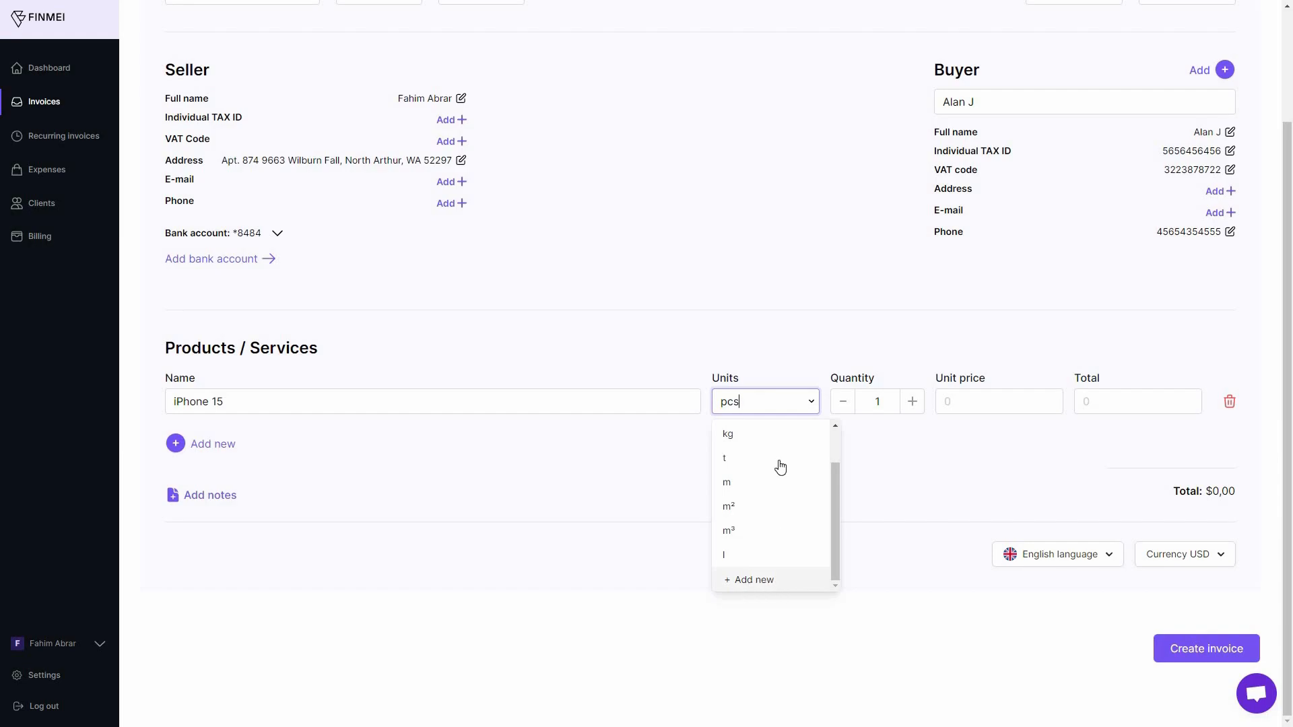
scroll(747, 451, "up", 2)
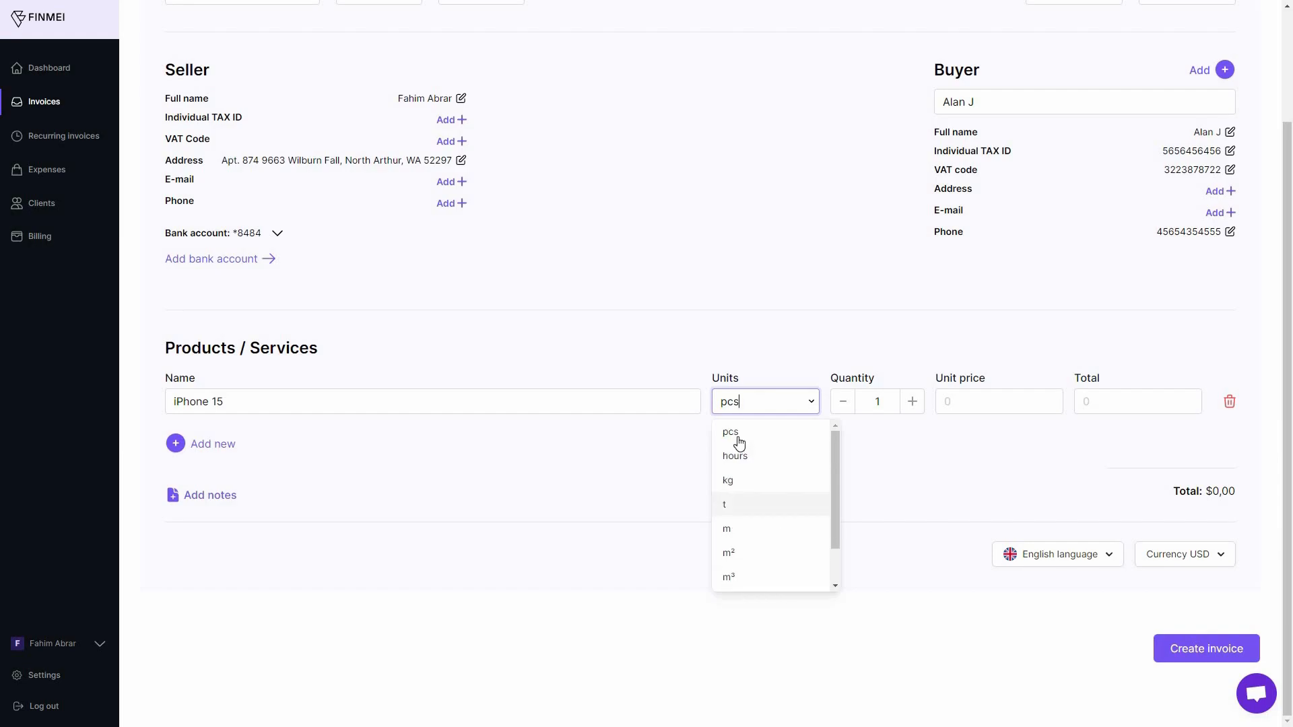
left_click(909, 413)
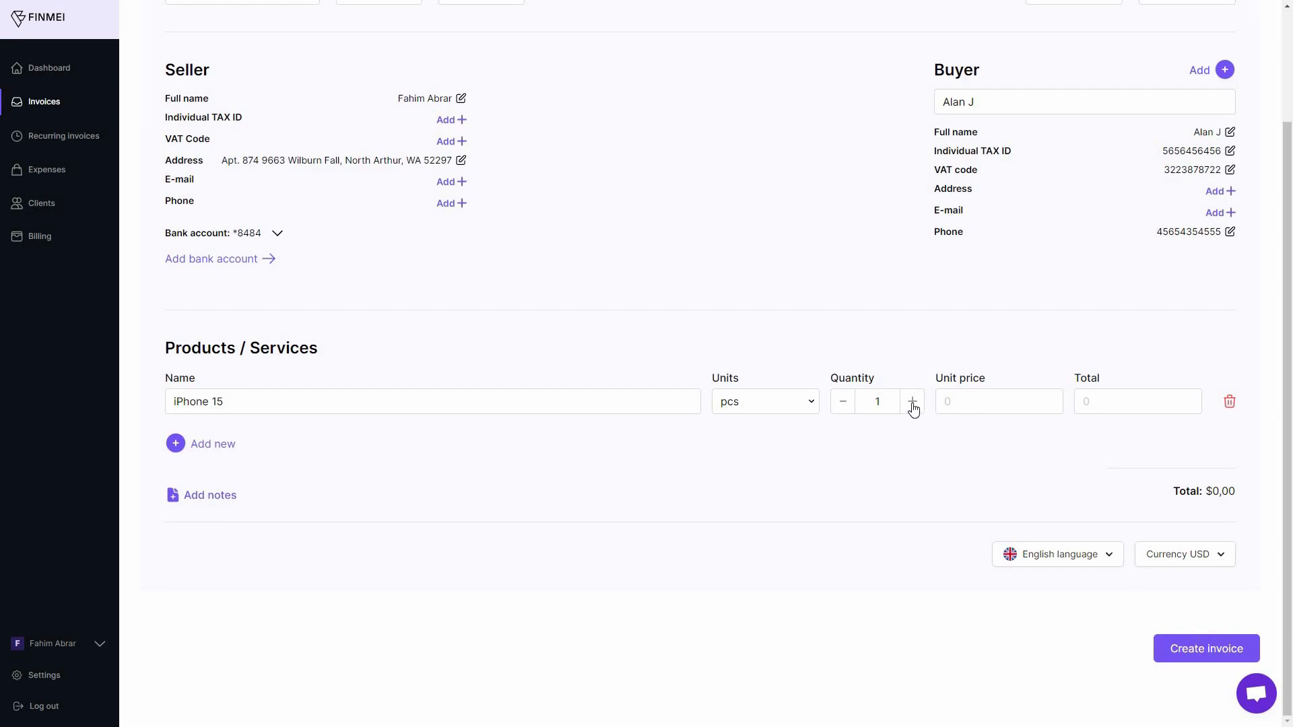
left_click(913, 404)
left_click(967, 402)
type("8")
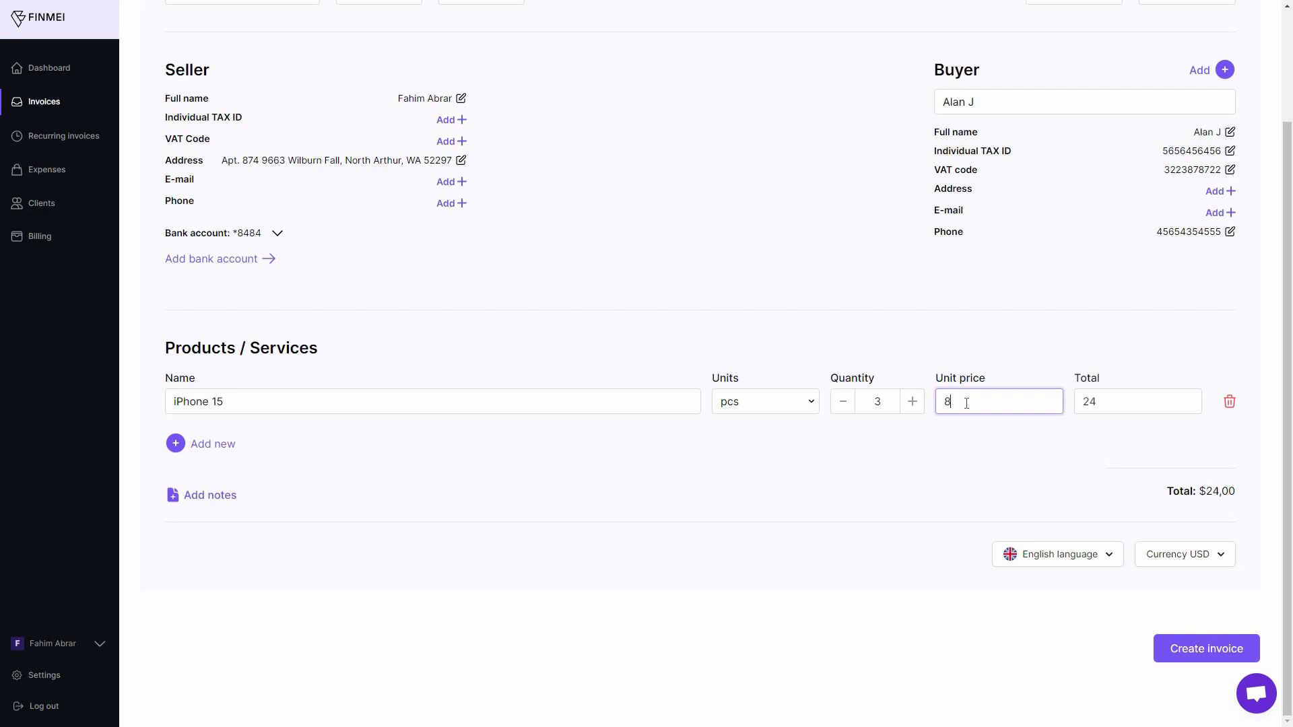
type("00")
left_click(298, 450)
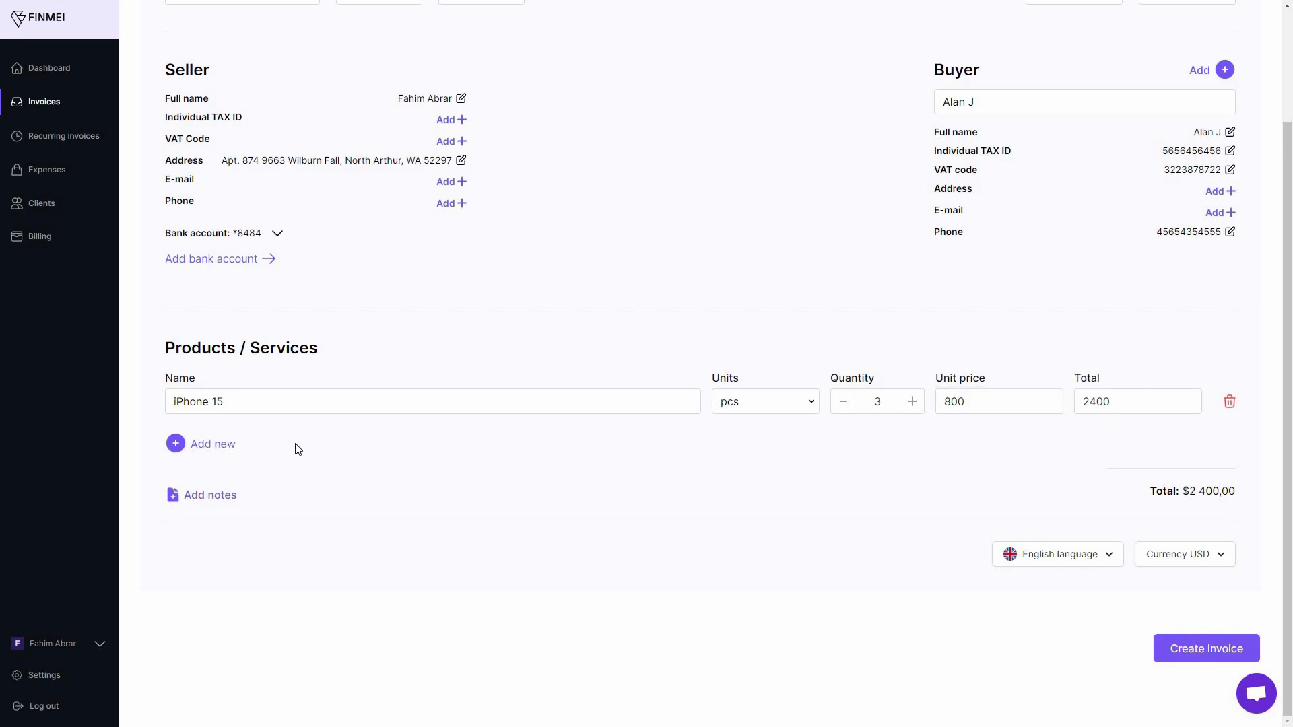
Remove an extra empty product line and add the invoice note 'Good phone'
left_click(217, 444)
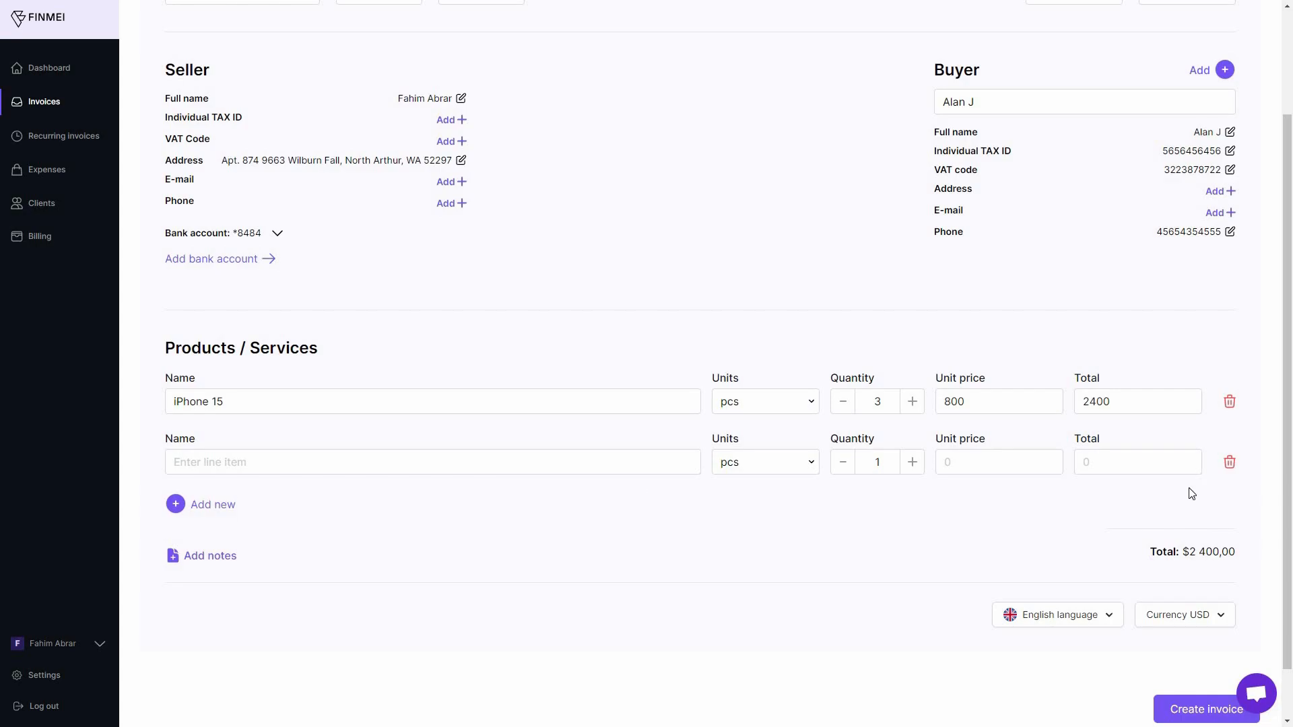
left_click(1230, 462)
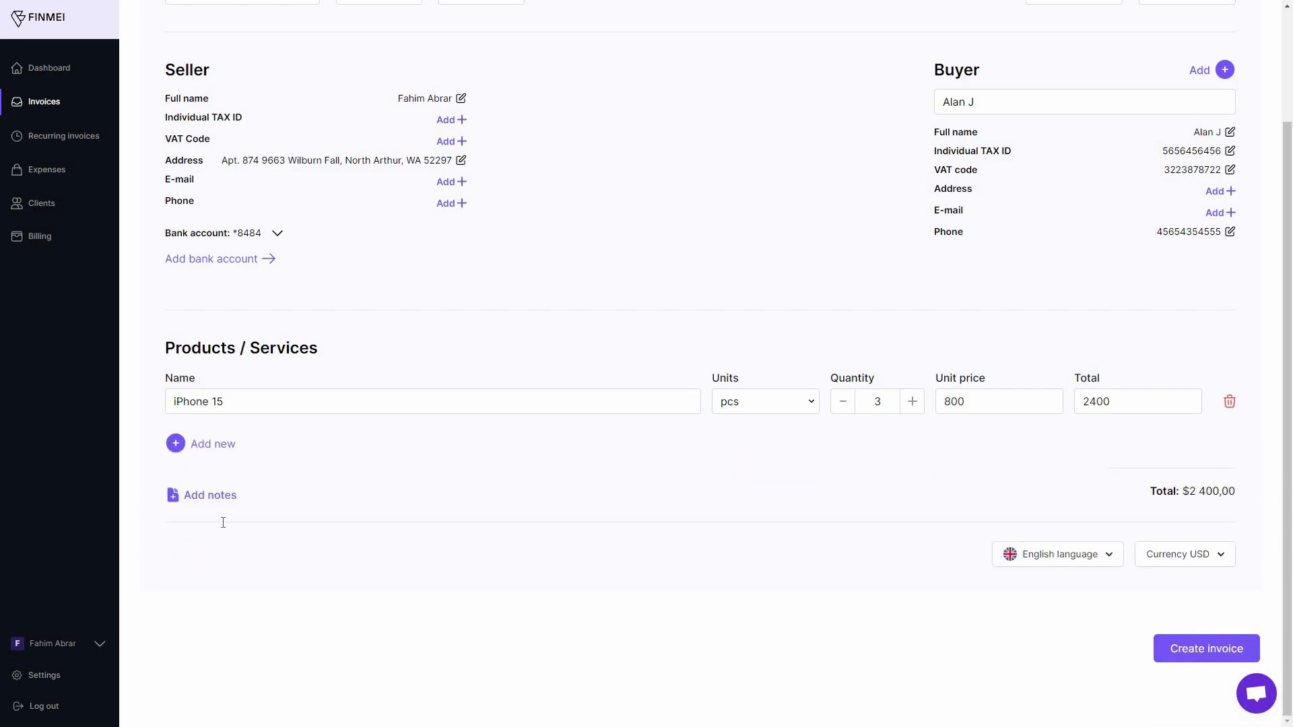
left_click(223, 523)
left_click(222, 522)
type("Good phone")
Check the invoice language and currency options, leaving the currency at USD
left_click(1055, 567)
scroll(1055, 567, "down", 2)
left_click(1056, 564)
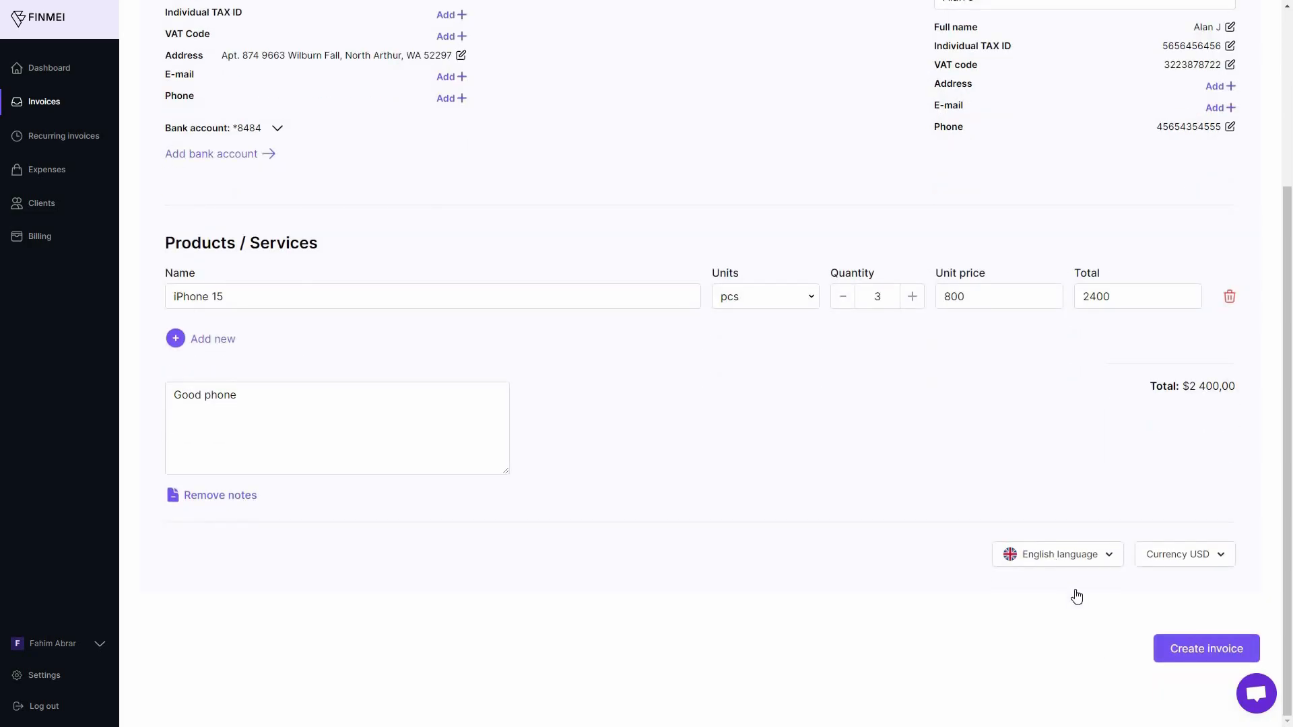
left_click(1184, 559)
left_click(1185, 555)
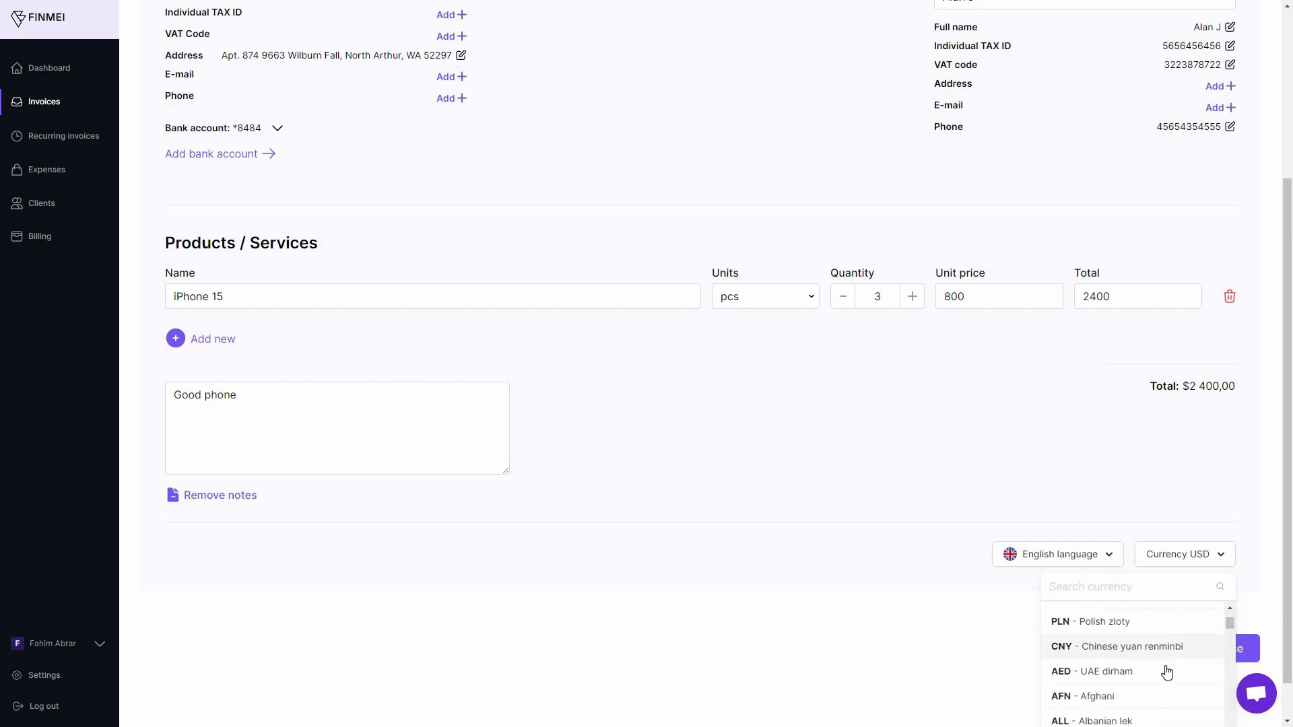
scroll(1167, 673, "down", 2)
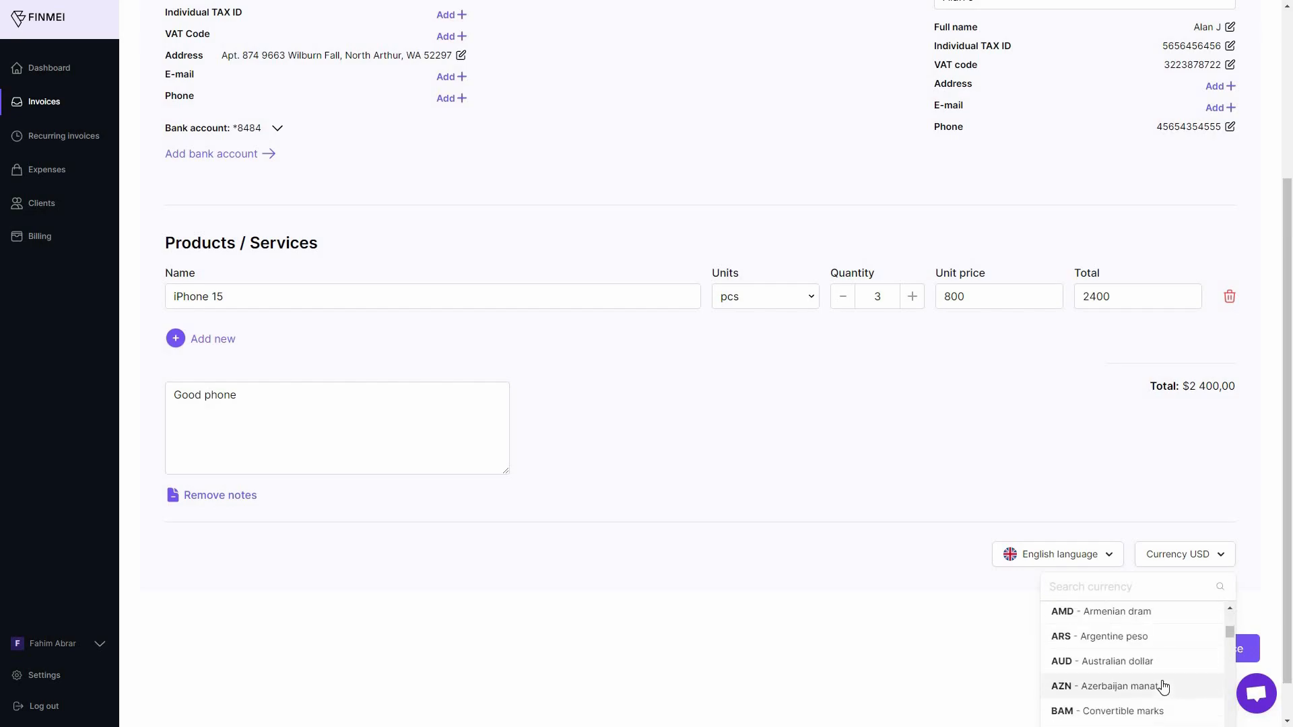
scroll(1163, 686, "down", 9)
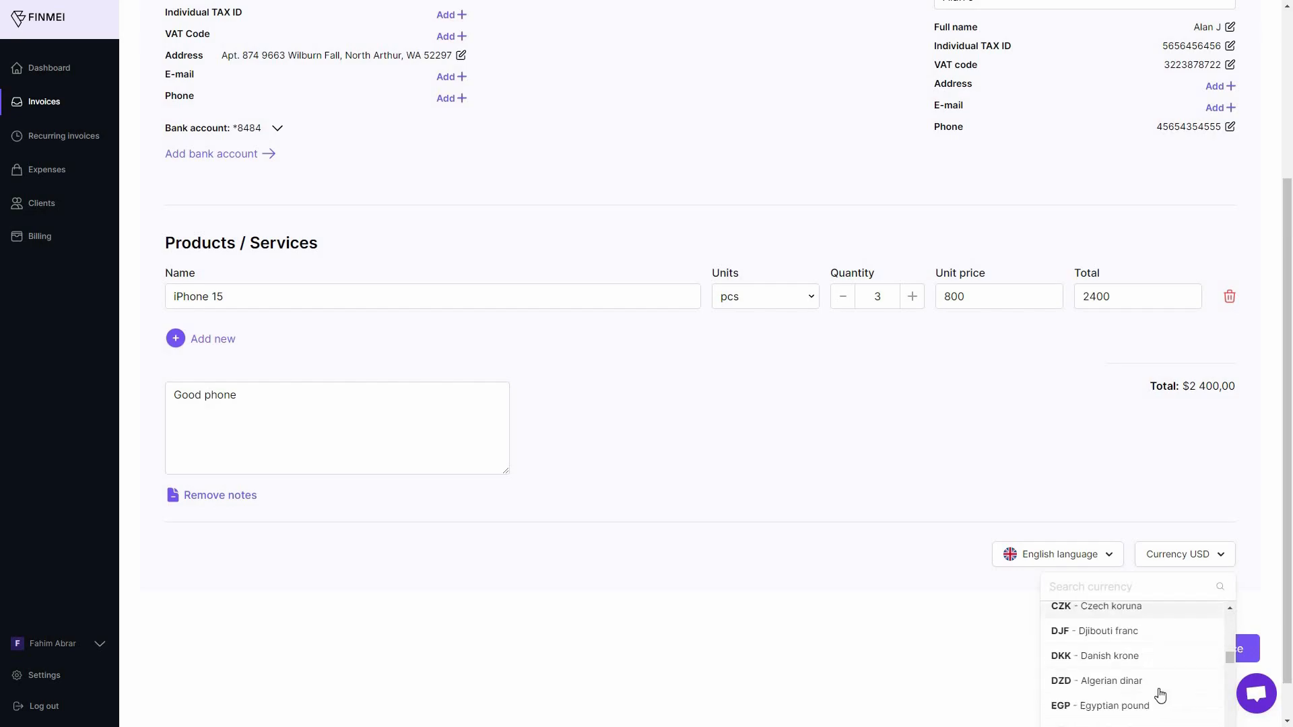
scroll(1115, 652, "down", 4)
scroll(1114, 652, "up", 15)
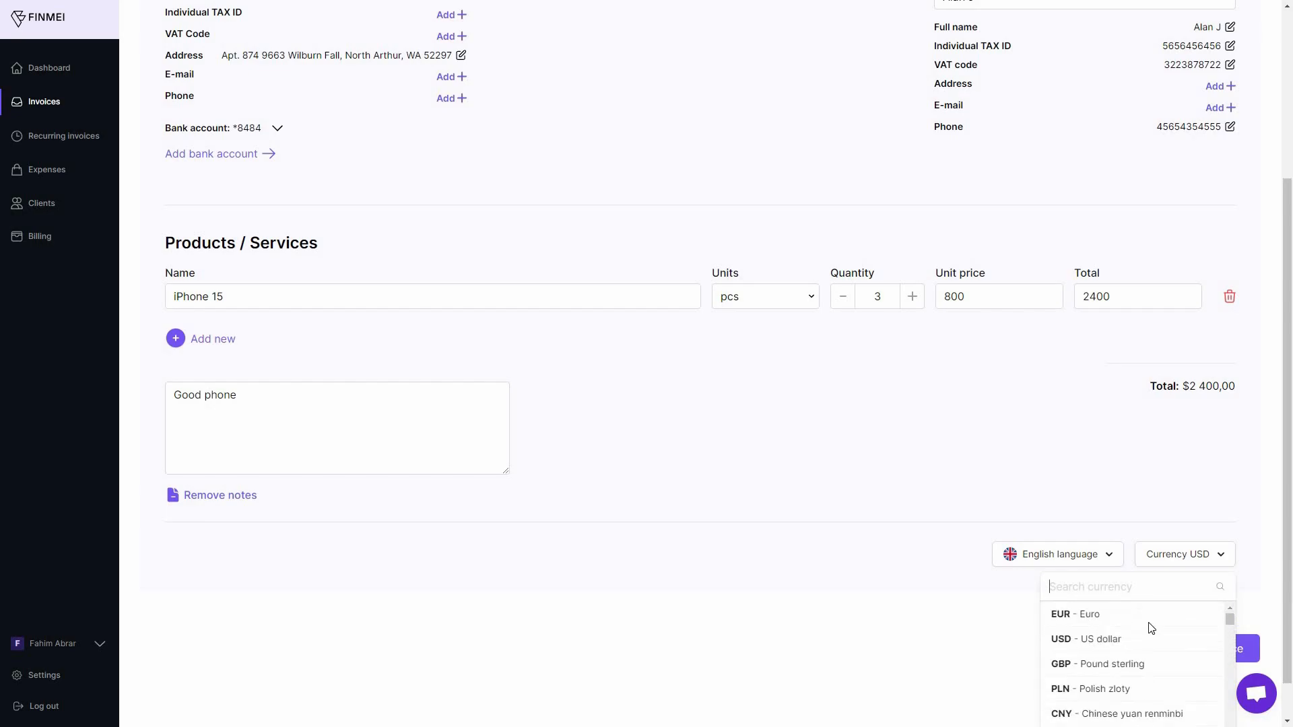
left_click(1175, 643)
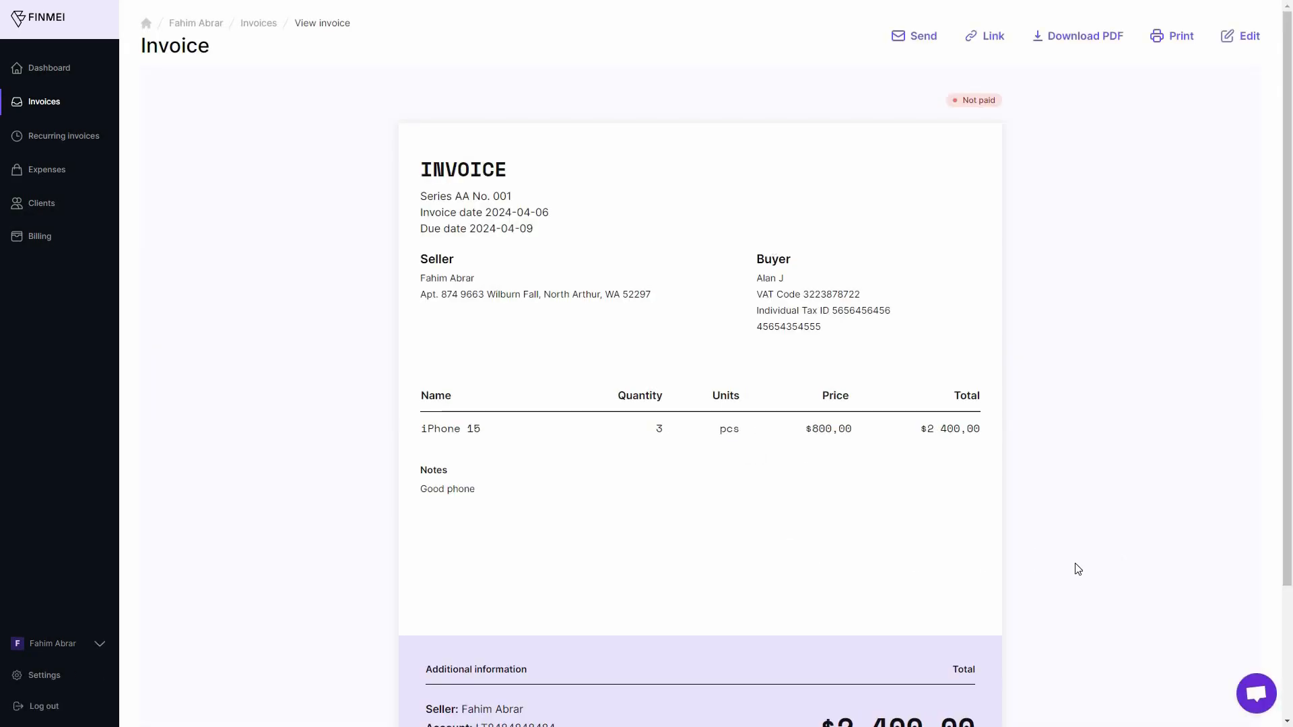
Create invoice AA No. 001 and e-mail it to the recipient's address
scroll(1079, 581, "down", 2)
scroll(1086, 547, "up", 2)
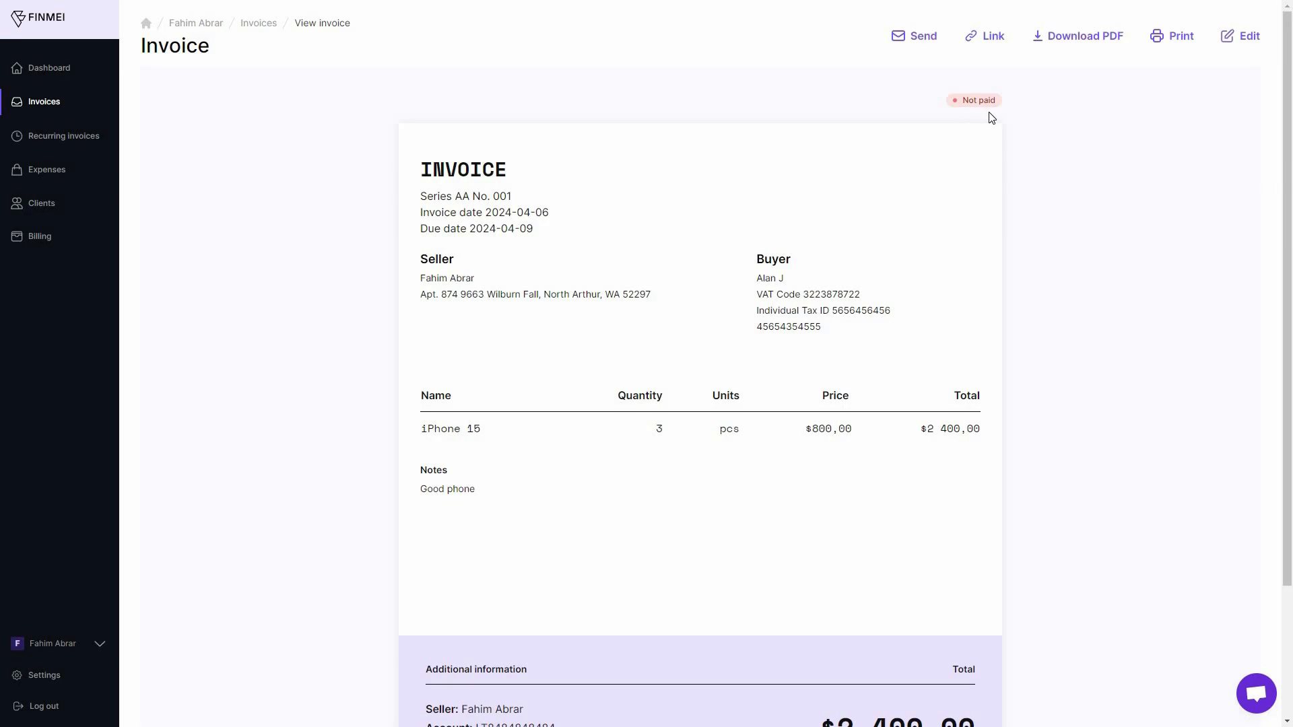
left_click(922, 42)
key("ctrl+v")
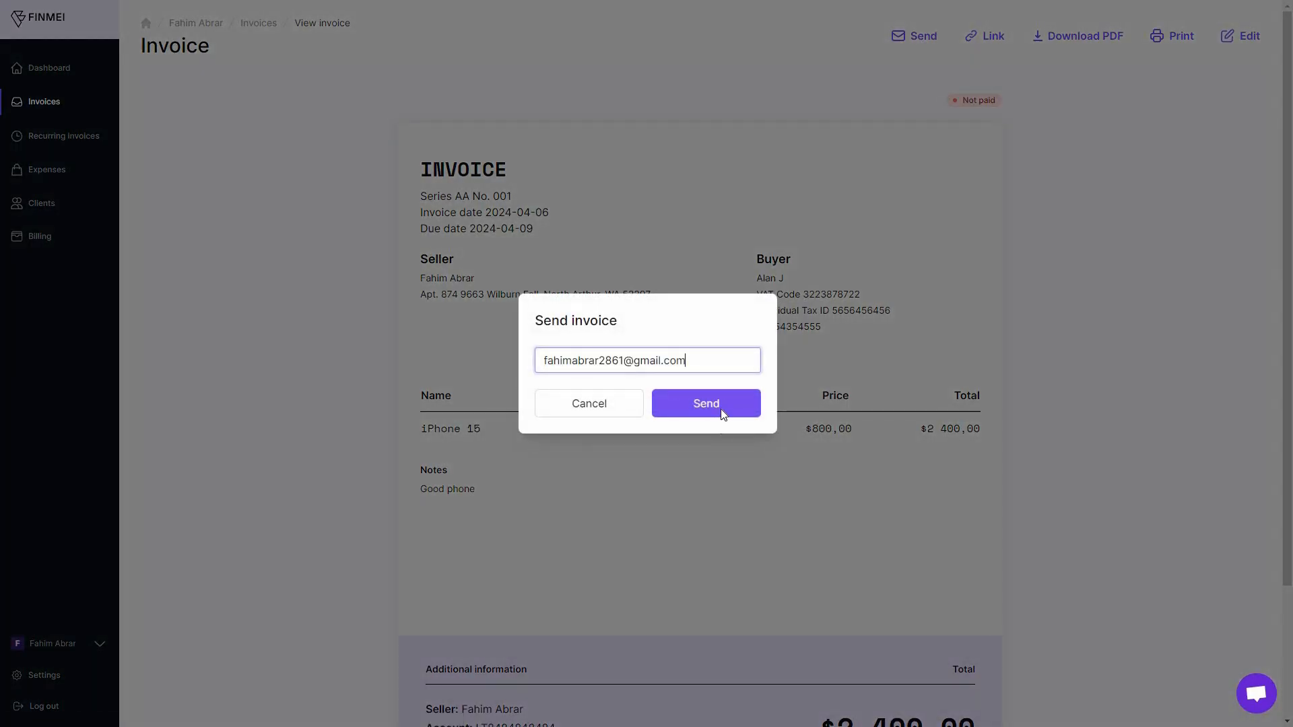
left_click(707, 407)
left_click(633, 402)
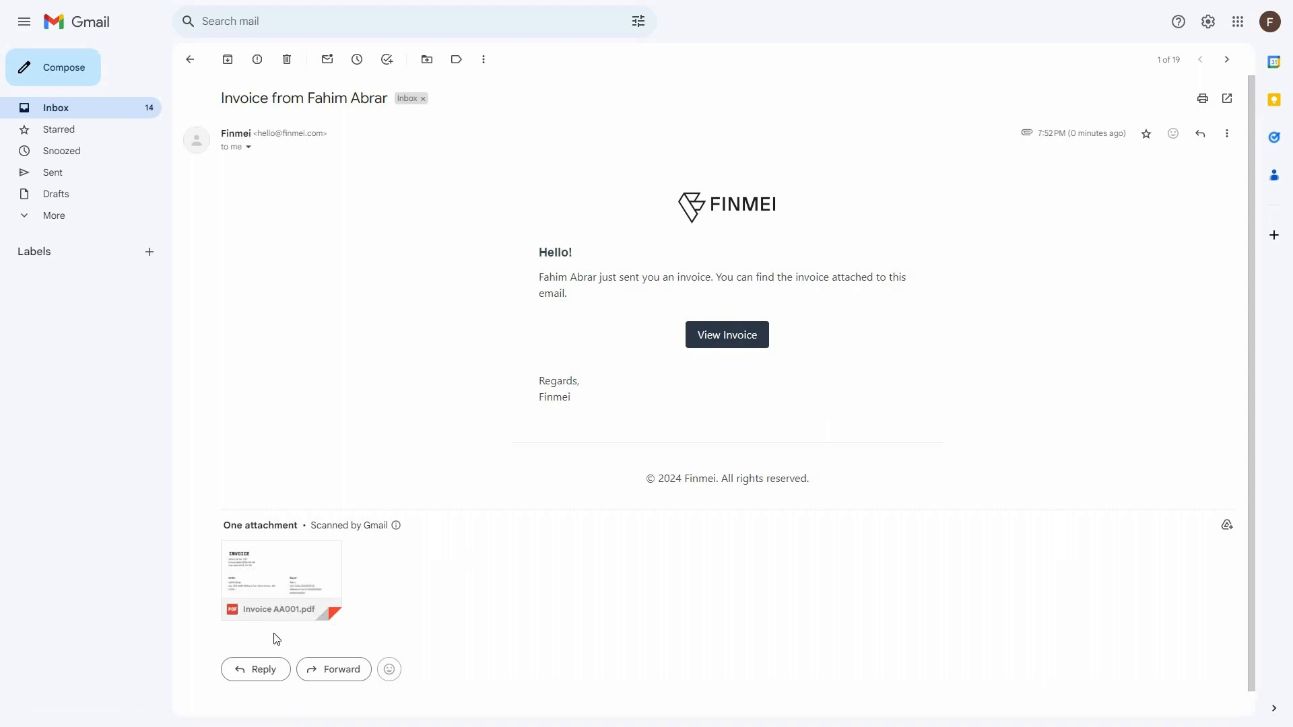
Open invoice AA No. 001 from the e-mail link and change its status from Not paid to Paid
left_click(733, 338)
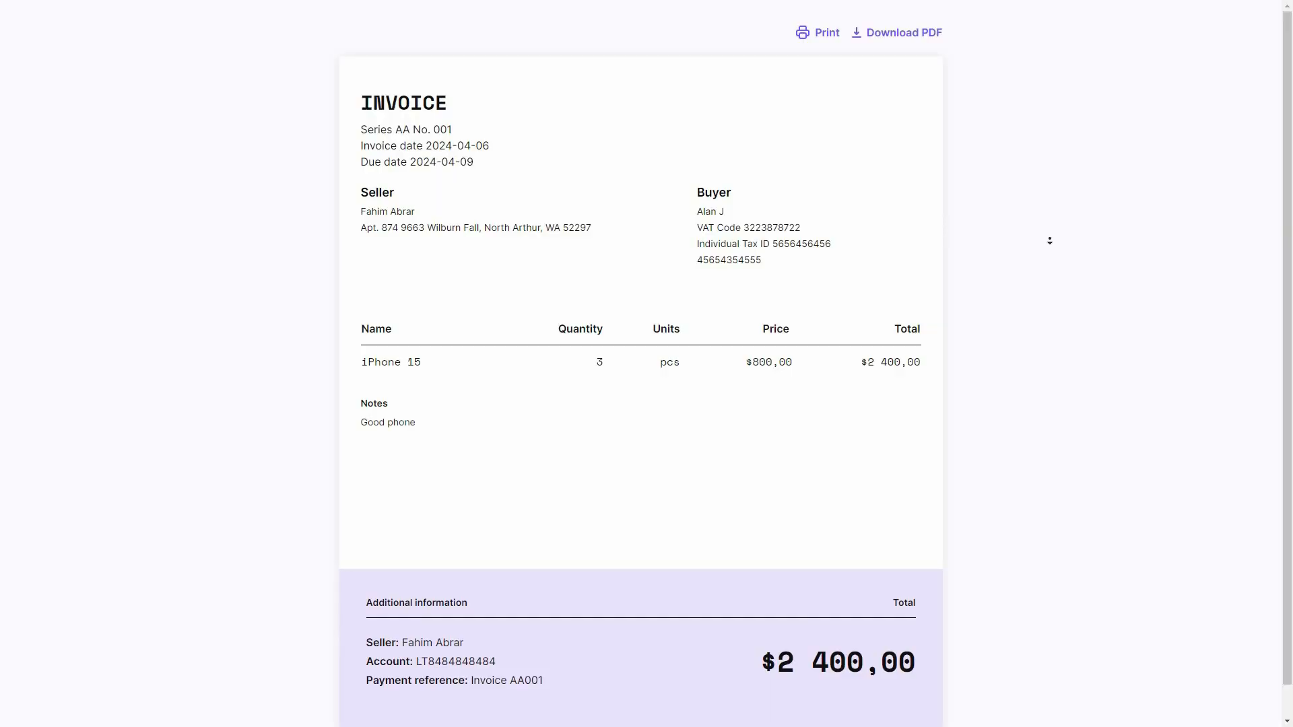
middle_click(1056, 194)
scroll(1063, 141, "up", 1)
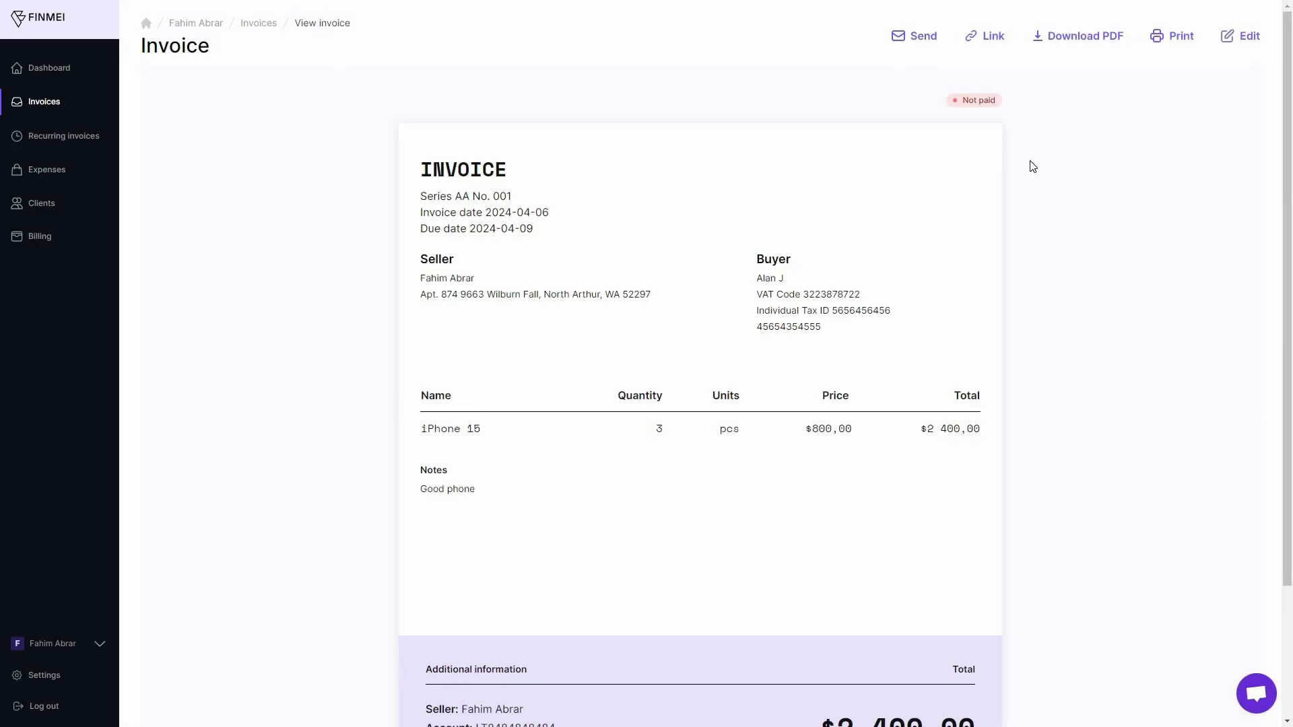
left_click(978, 101)
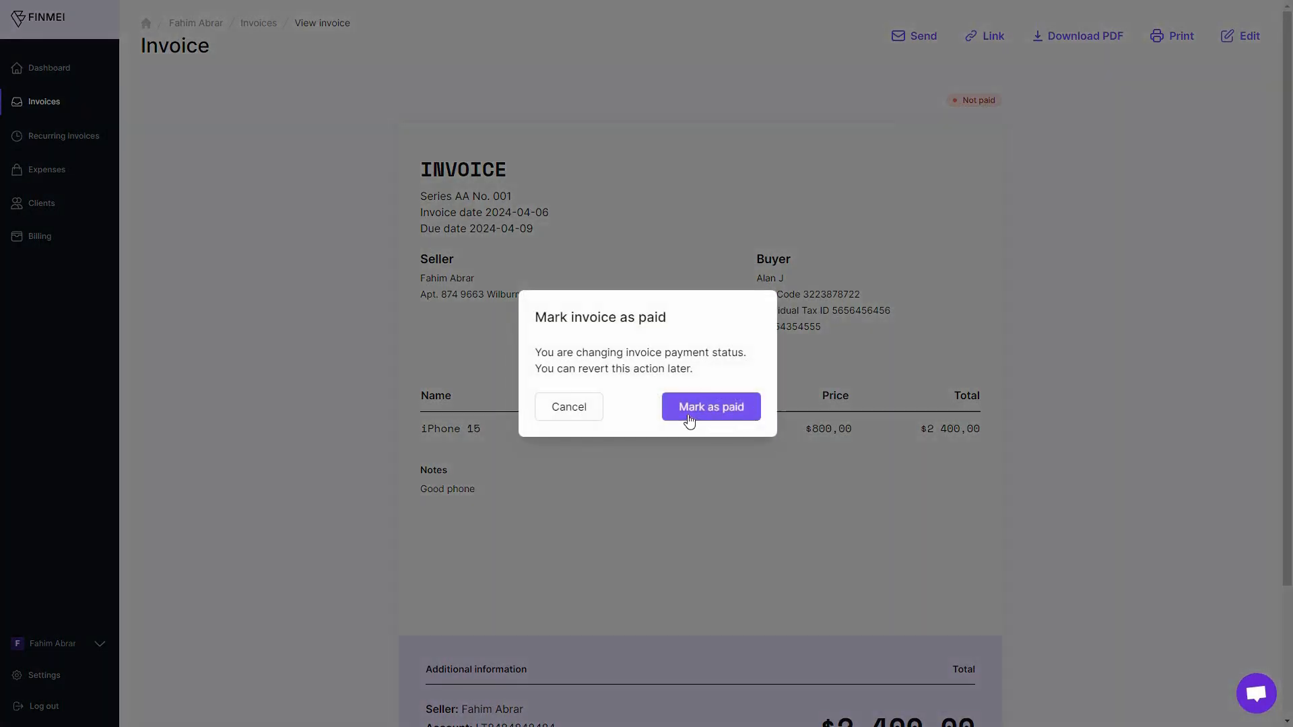
key("Return")
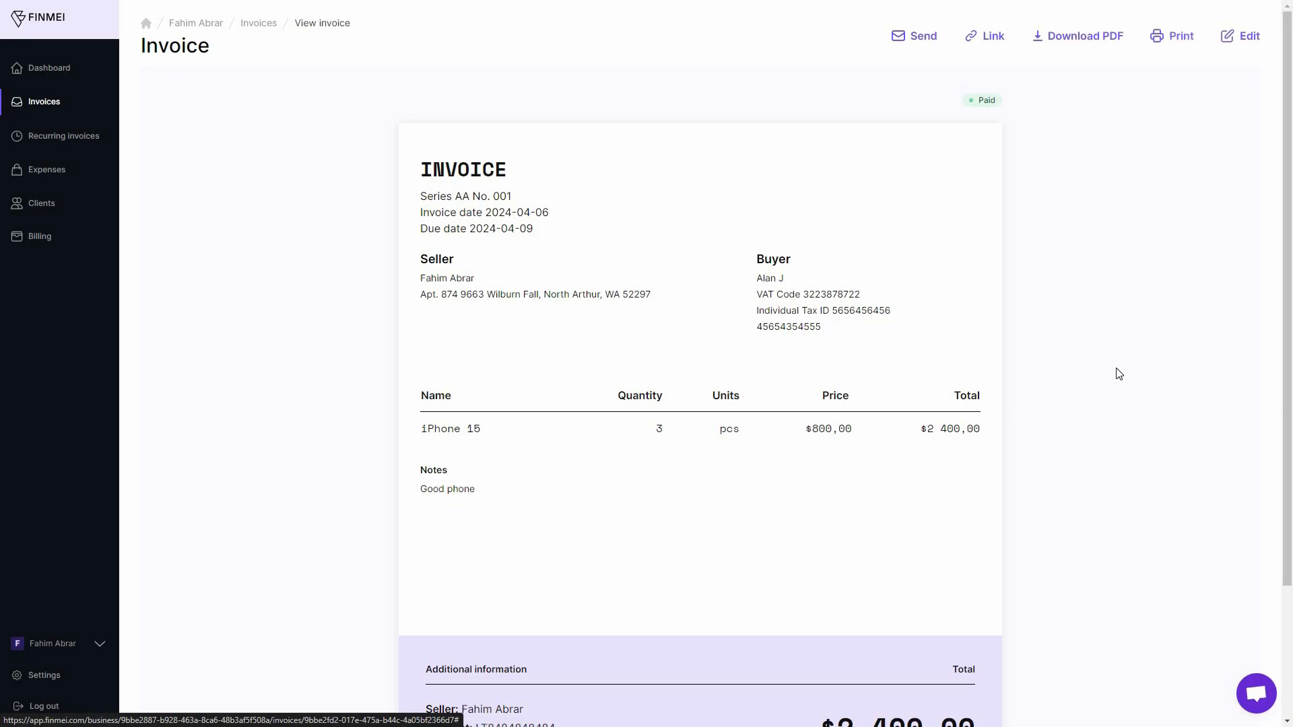
scroll(1122, 424, "down", 1)
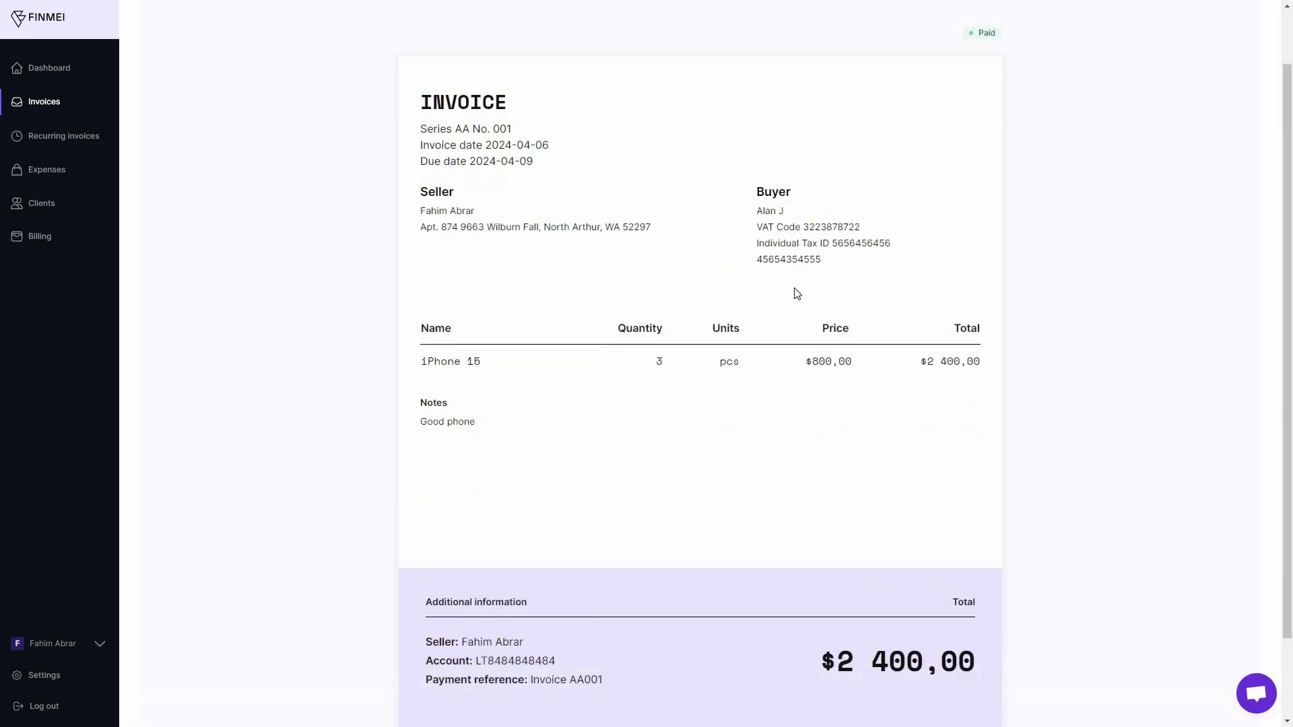
scroll(1032, 486, "down", 1)
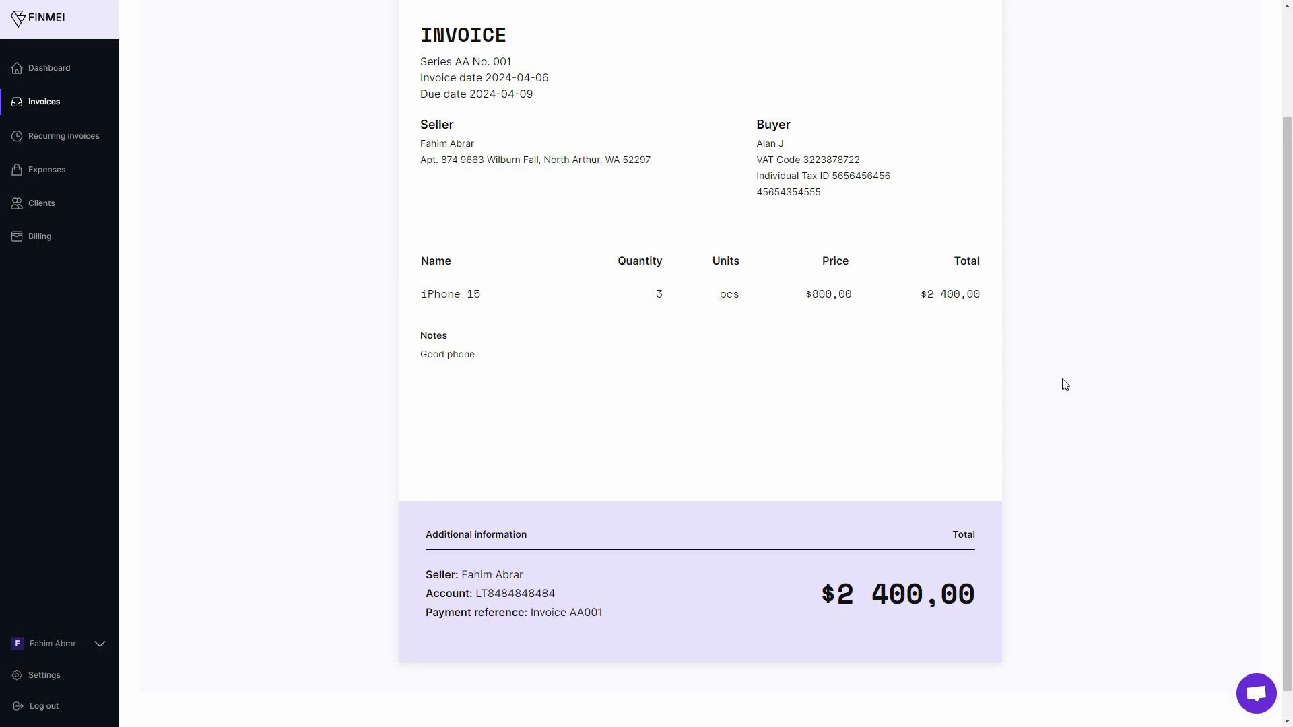
scroll(1065, 384, "up", 1)
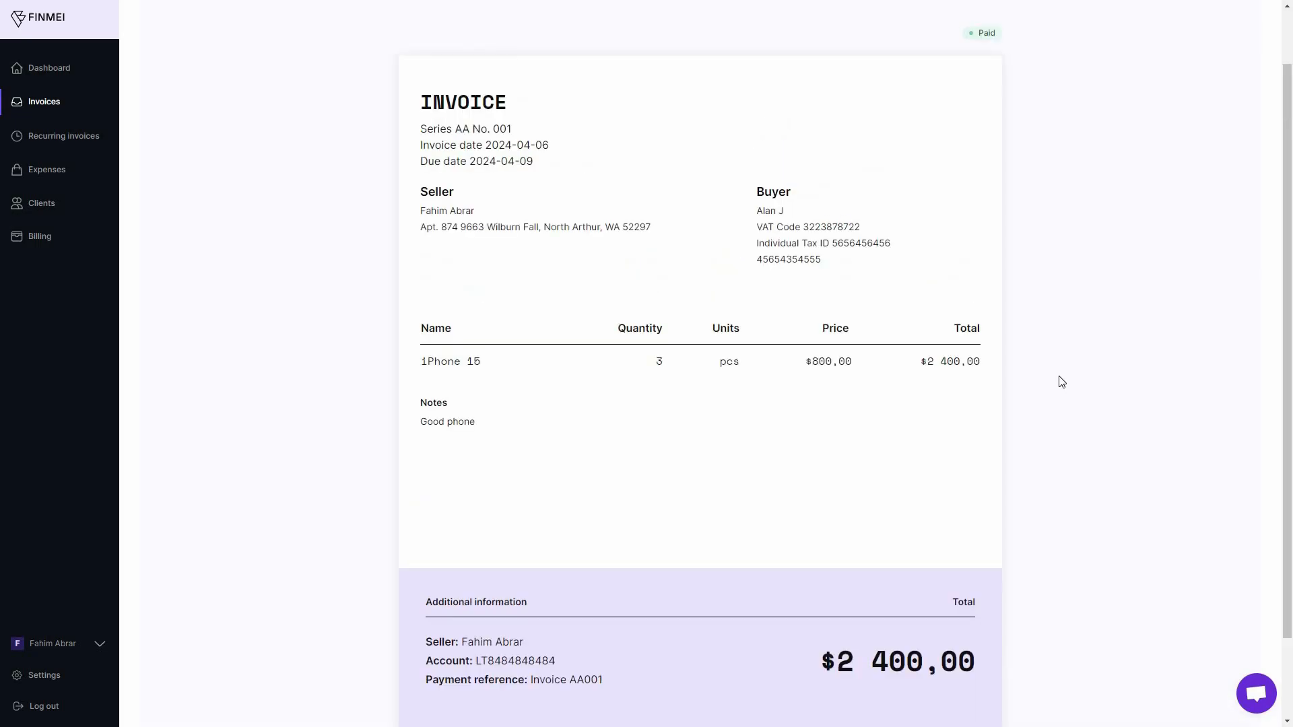
Start a new recurring invoice with Monthly frequency, type Invoice and series AA
left_click(39, 139)
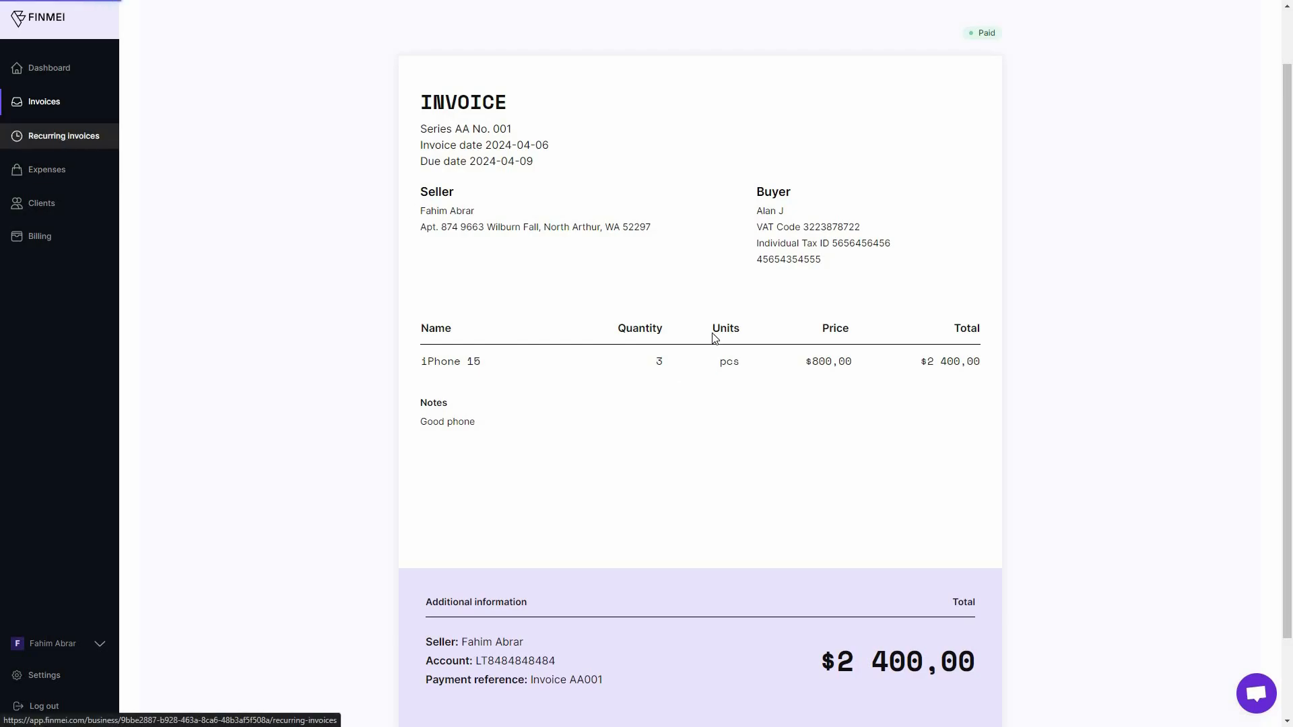
left_click(723, 255)
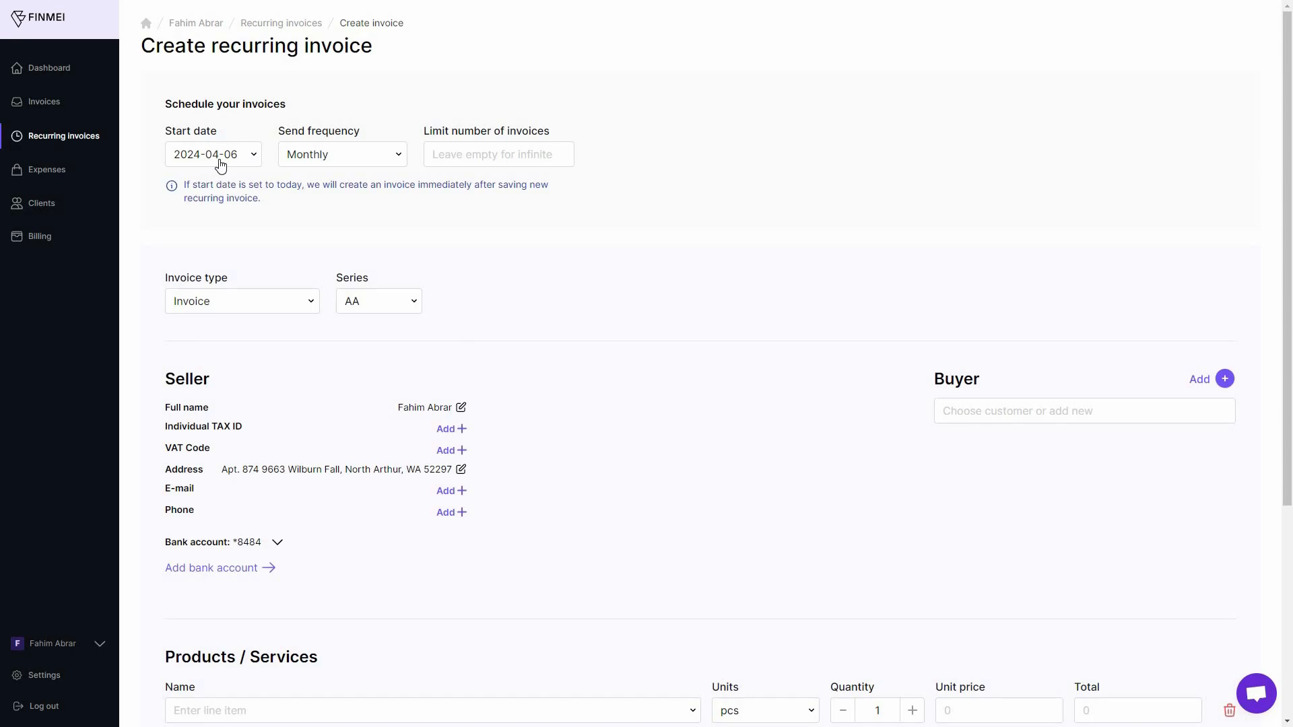
left_click(329, 160)
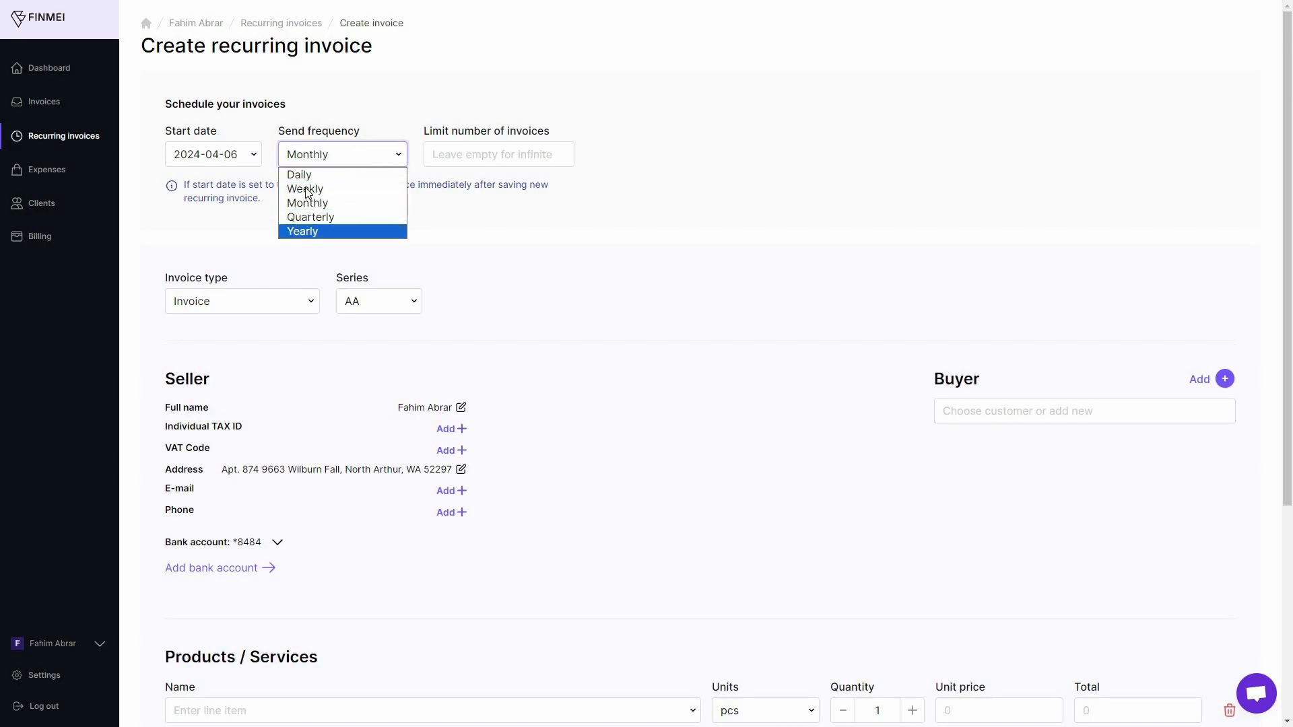
left_click(327, 202)
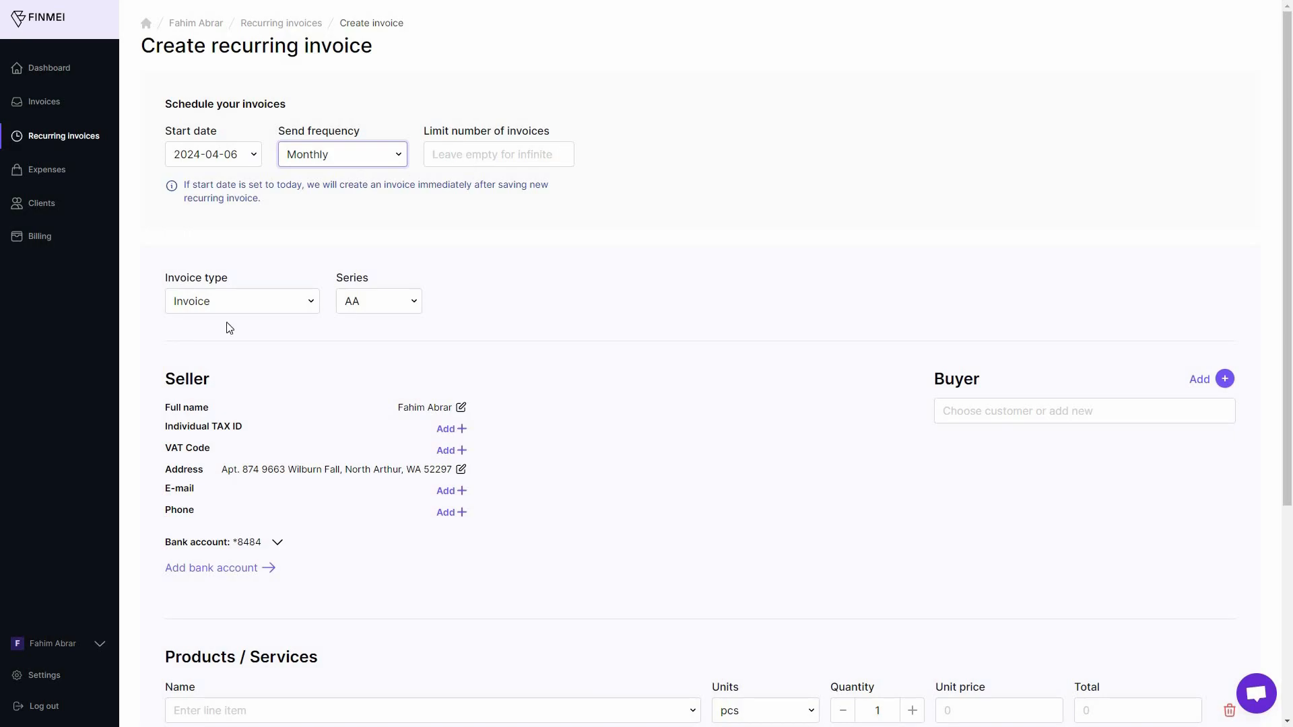
left_click(219, 305)
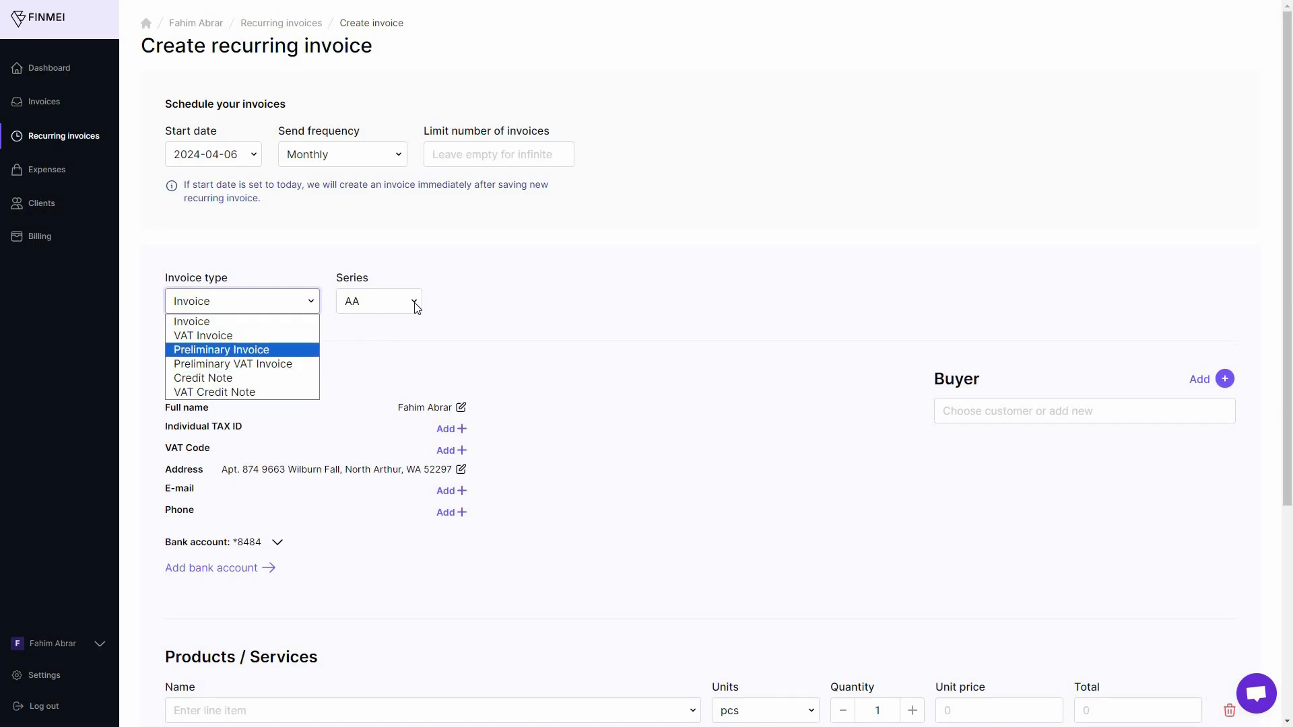
left_click(373, 301)
left_click(376, 314)
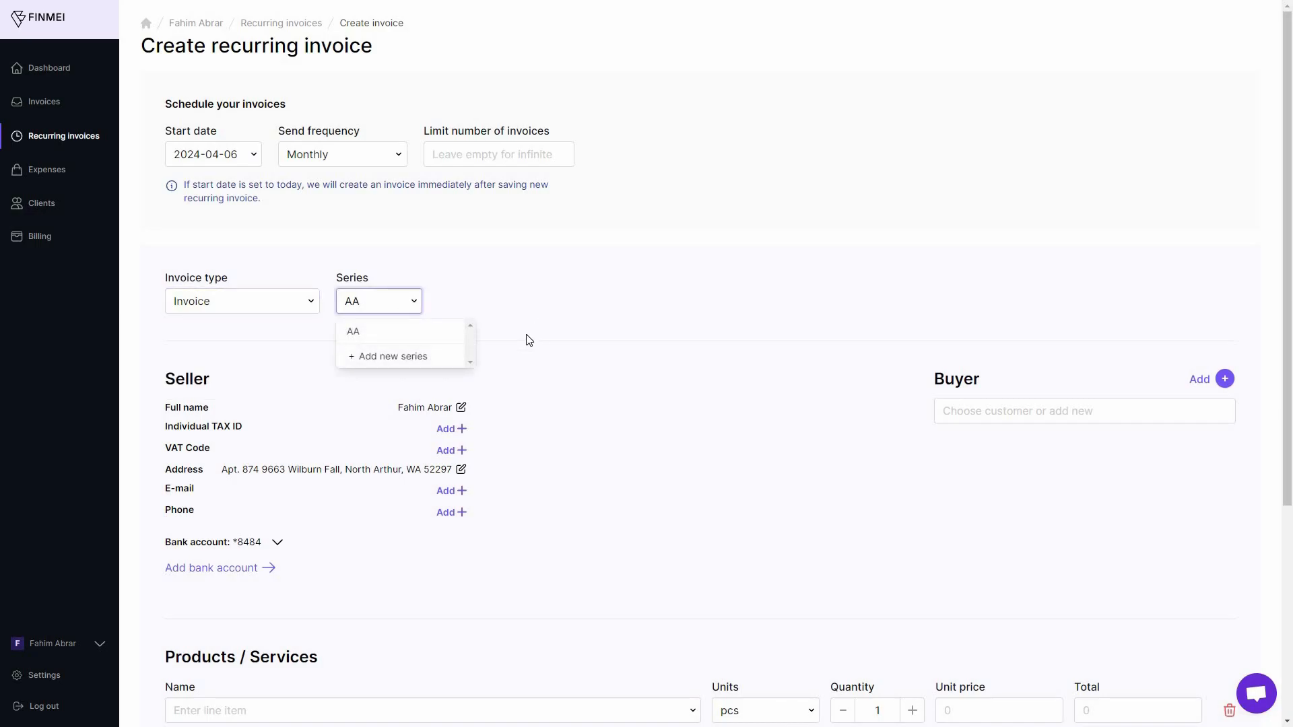
scroll(525, 341, "down", 1)
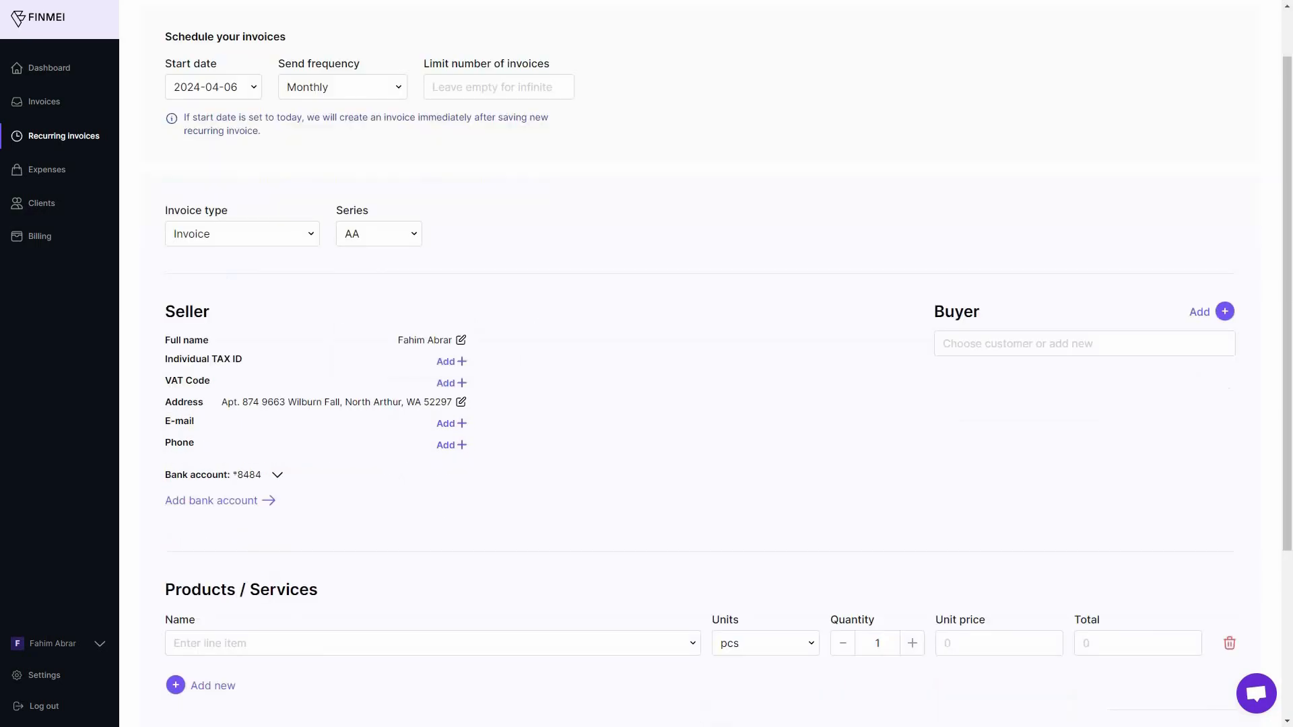
Choose the saved client as buyer and bill 1 iPhone 14 at 500
left_click(972, 346)
left_click(972, 382)
scroll(363, 578, "down", 2)
left_click(276, 512)
type("iPh")
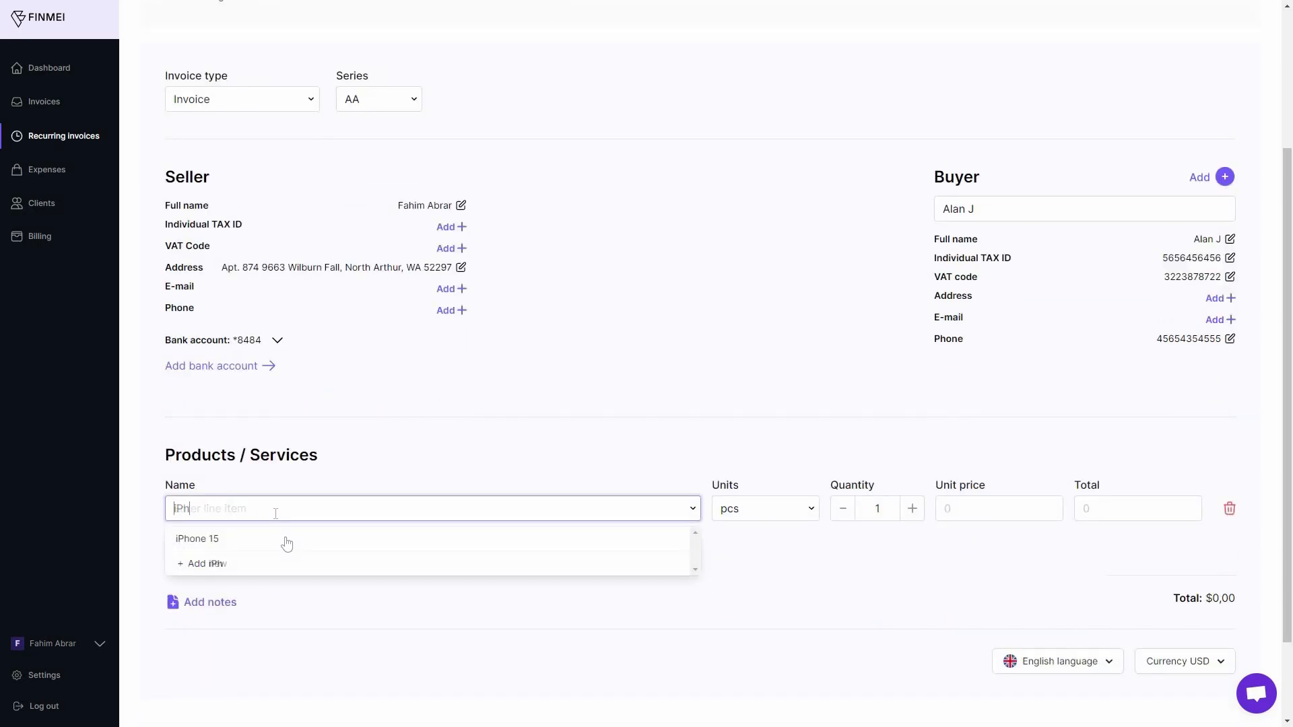
type("one 14")
left_click(275, 538)
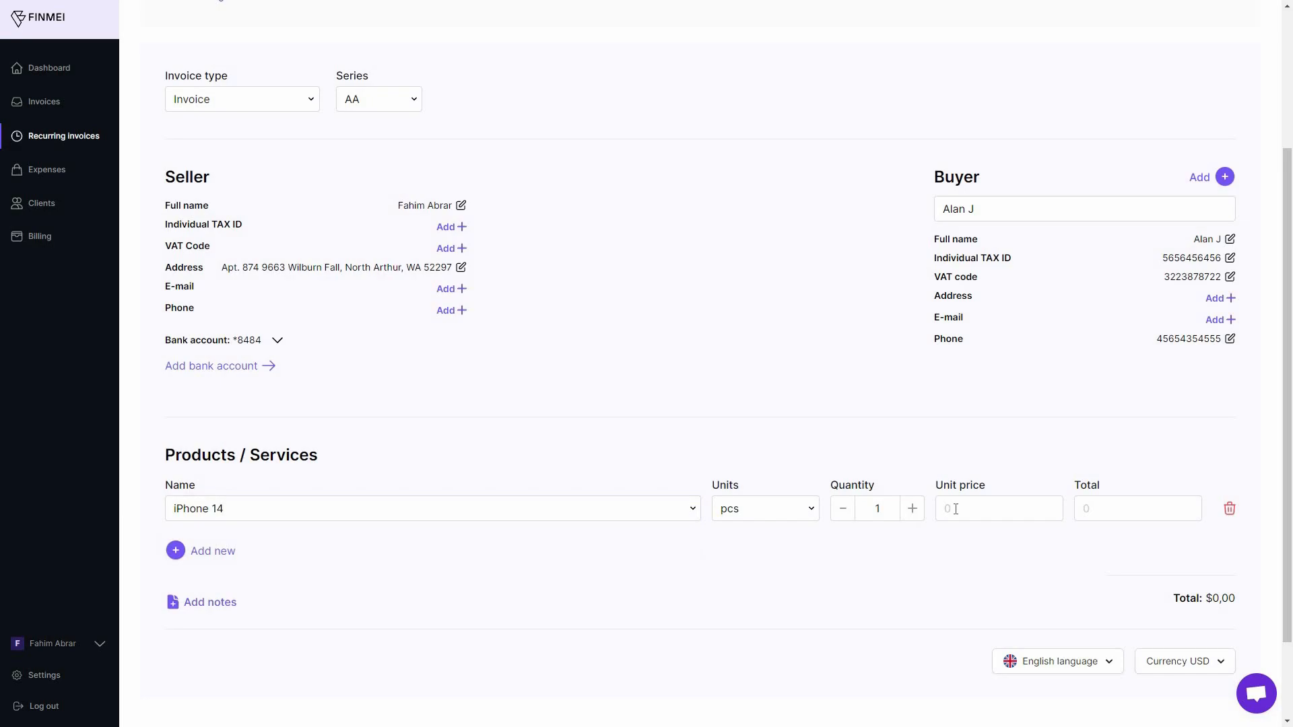
left_click(956, 509)
type("500")
scroll(1145, 653, "down", 2)
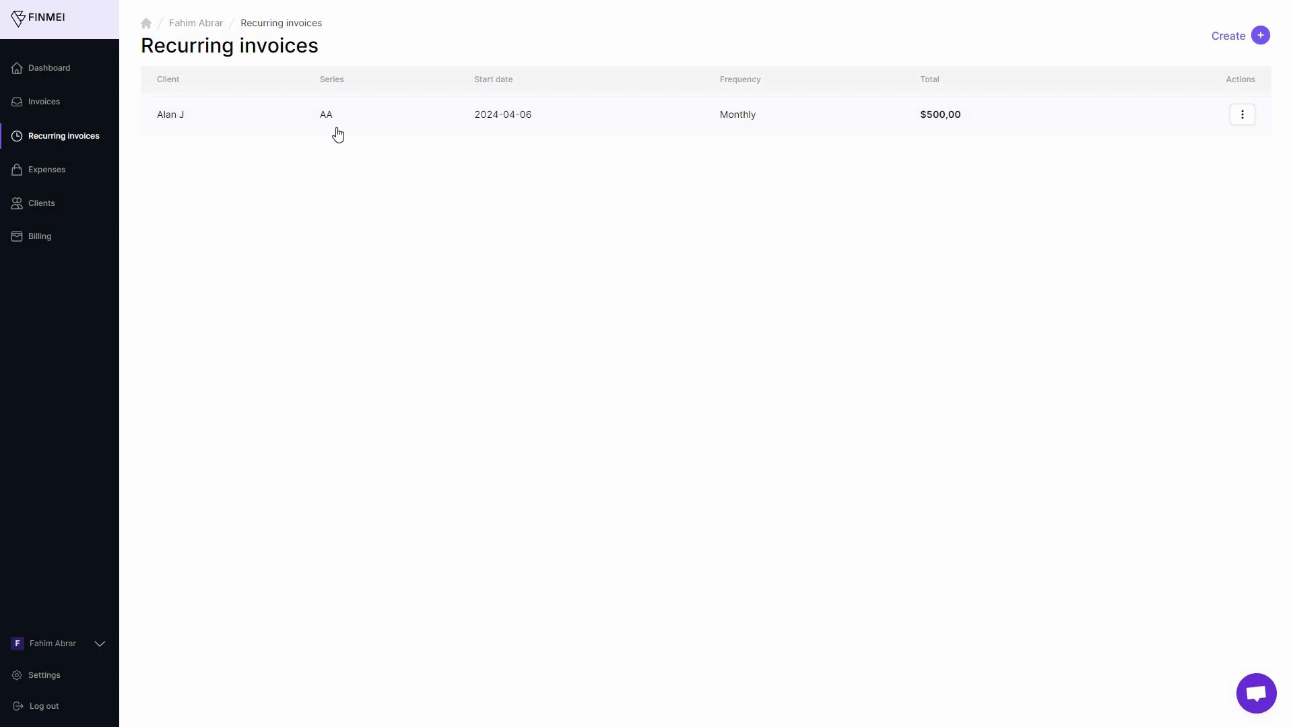
Download the invoice export, then view the Dashboard showing $2 900,00 April income
left_click(70, 107)
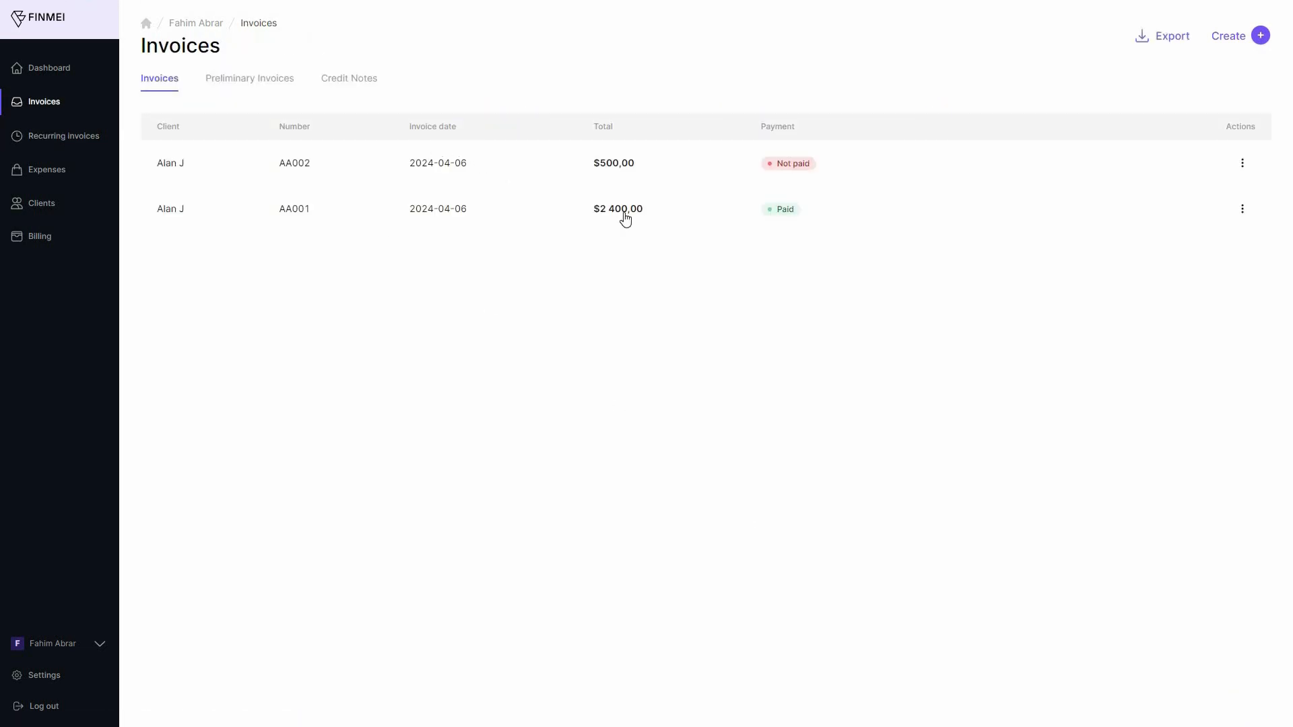
left_click(1164, 45)
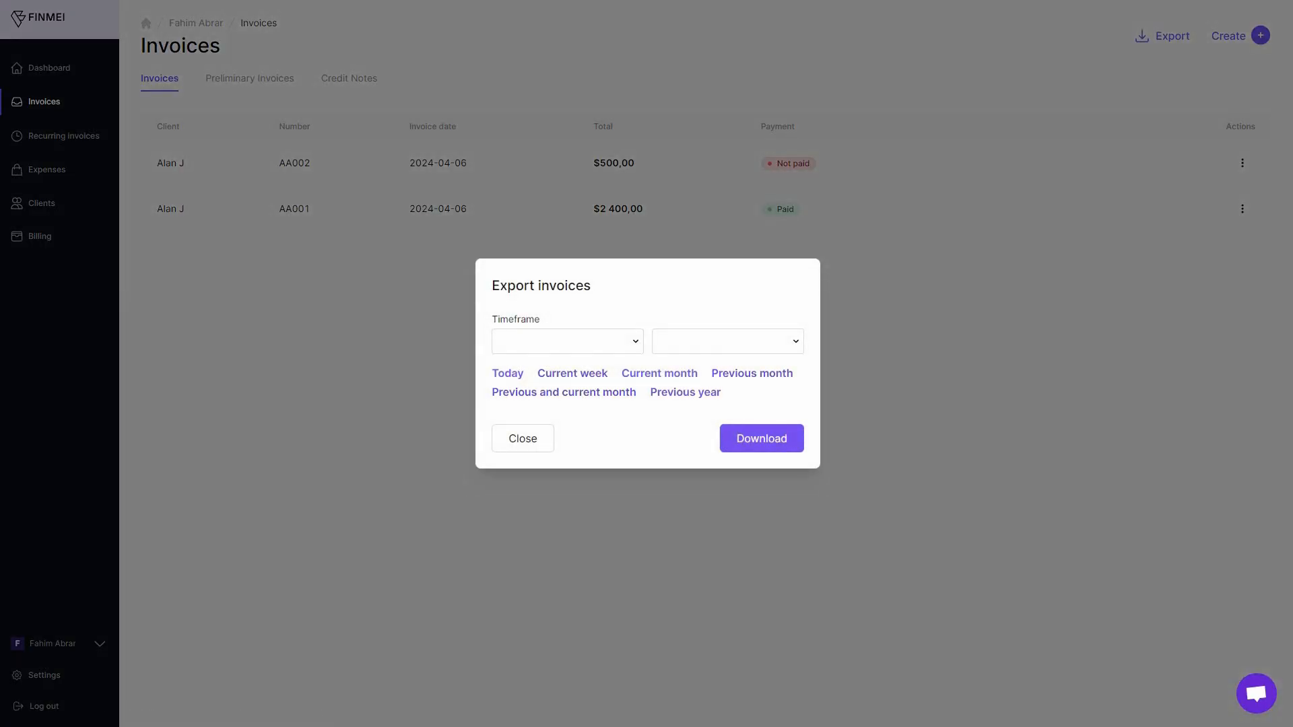
left_click(780, 448)
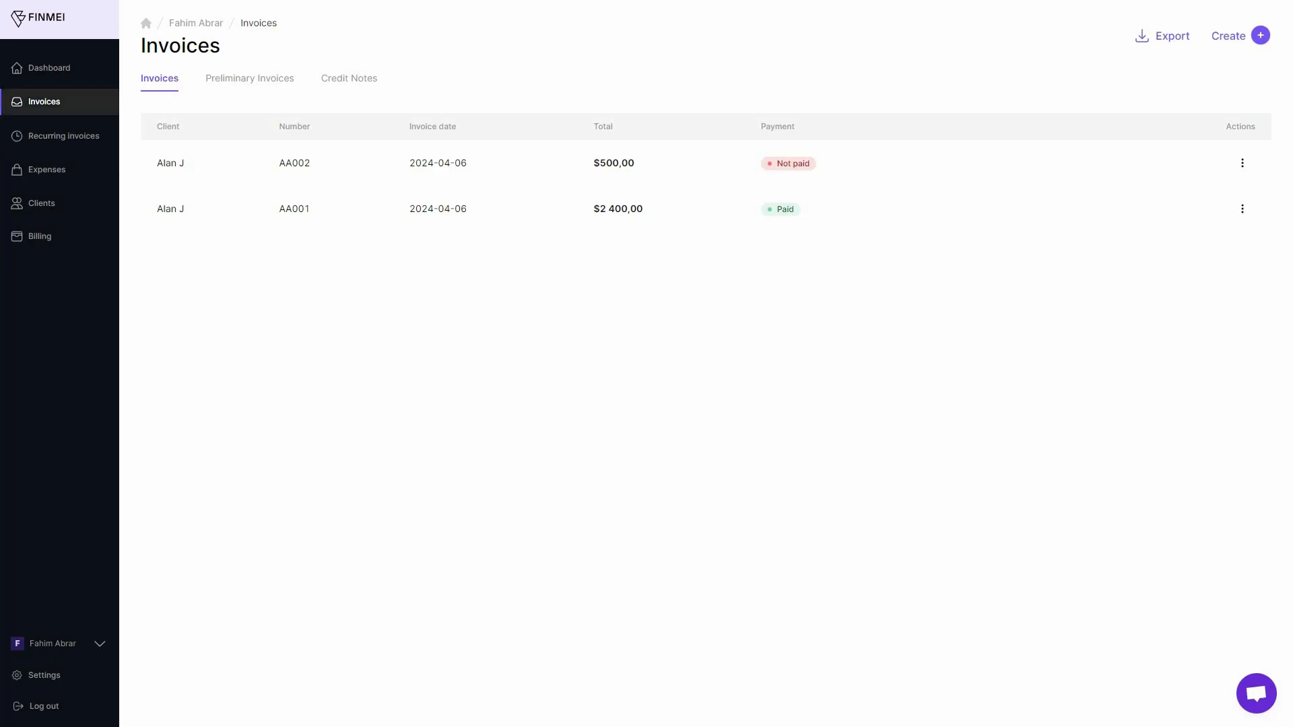
left_click(50, 67)
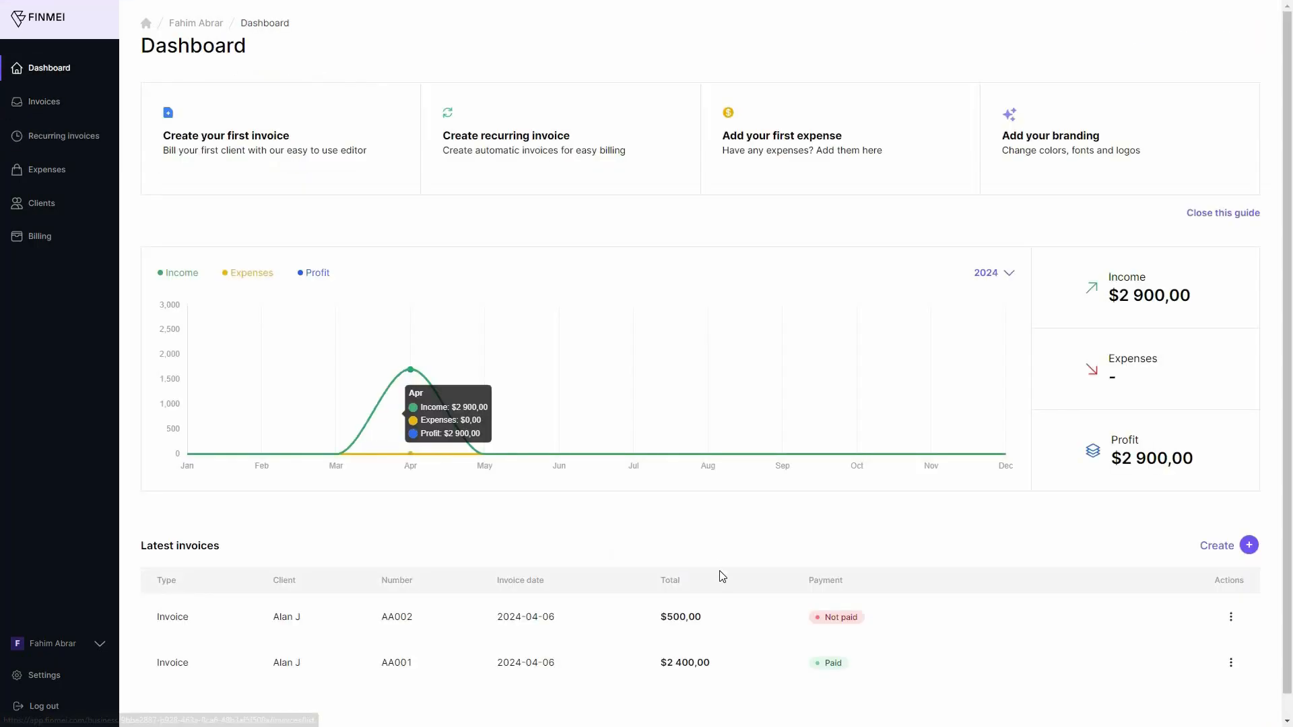
scroll(193, 600, "down", 1)
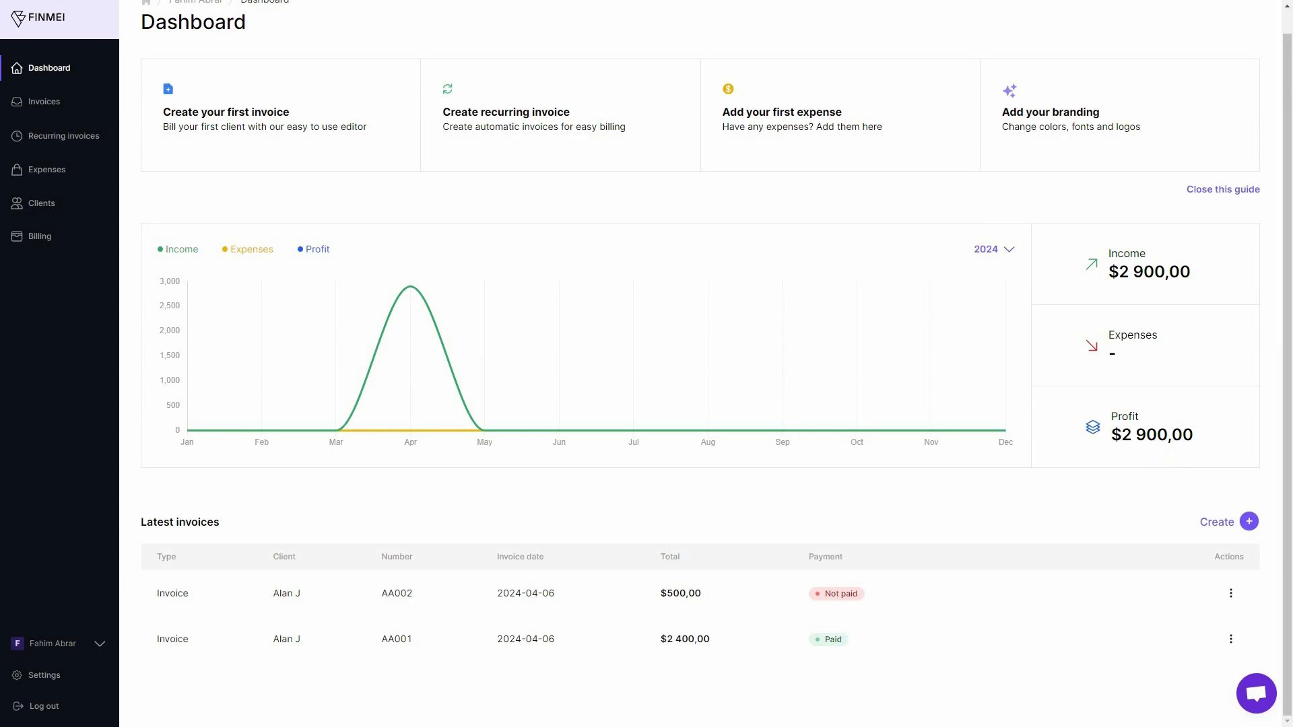
Create a $120 expense with the Invoice GG001 PDF attached and the seller's name entered
left_click(49, 171)
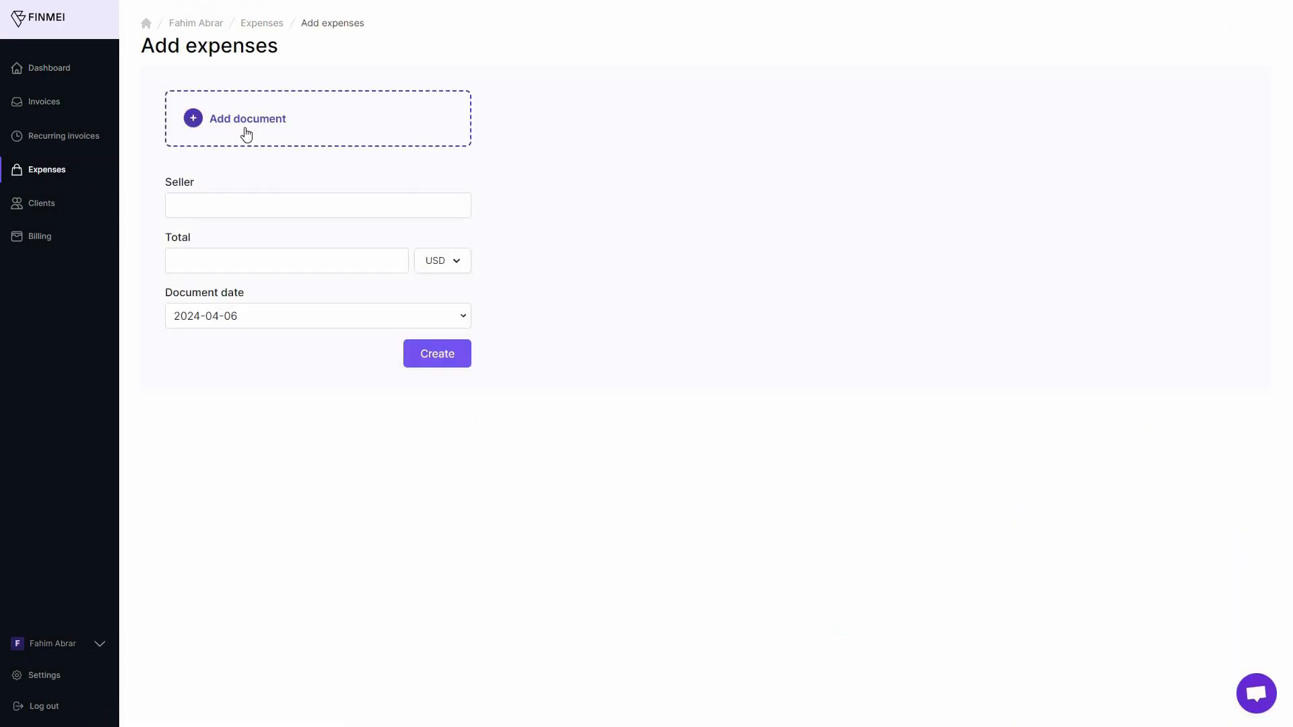
left_click(246, 135)
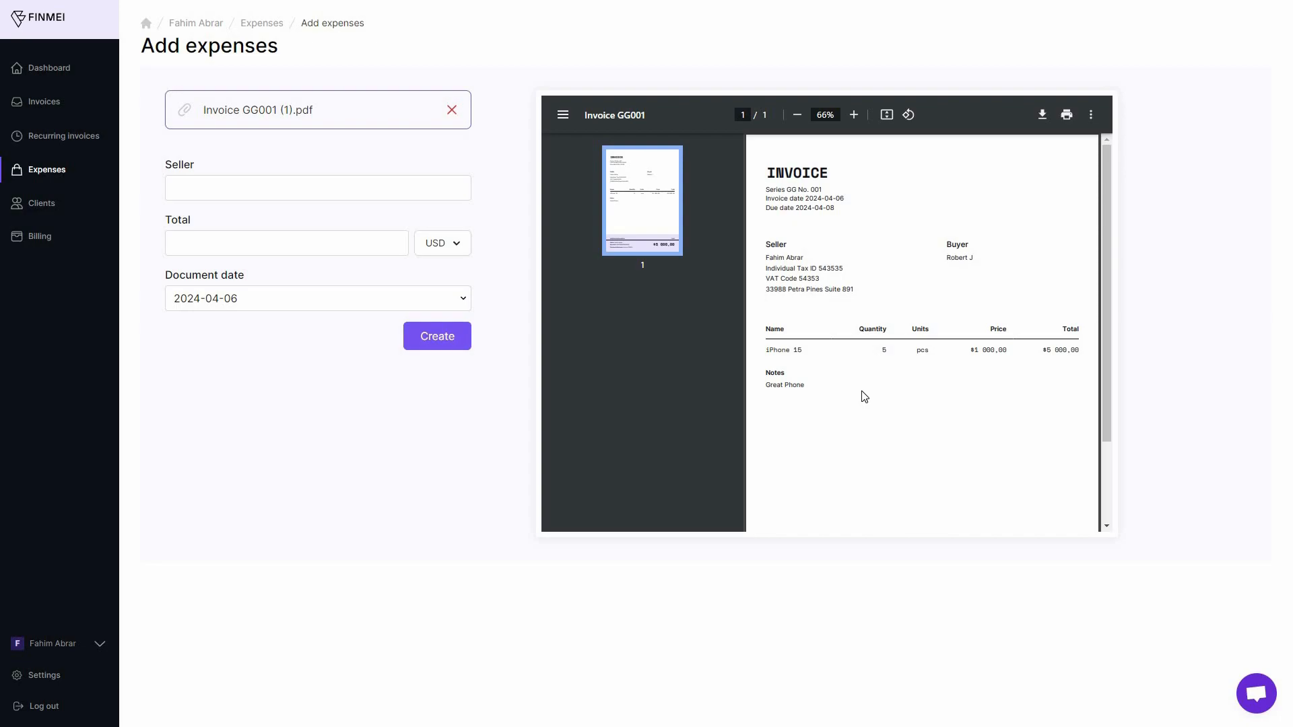
left_click(201, 182)
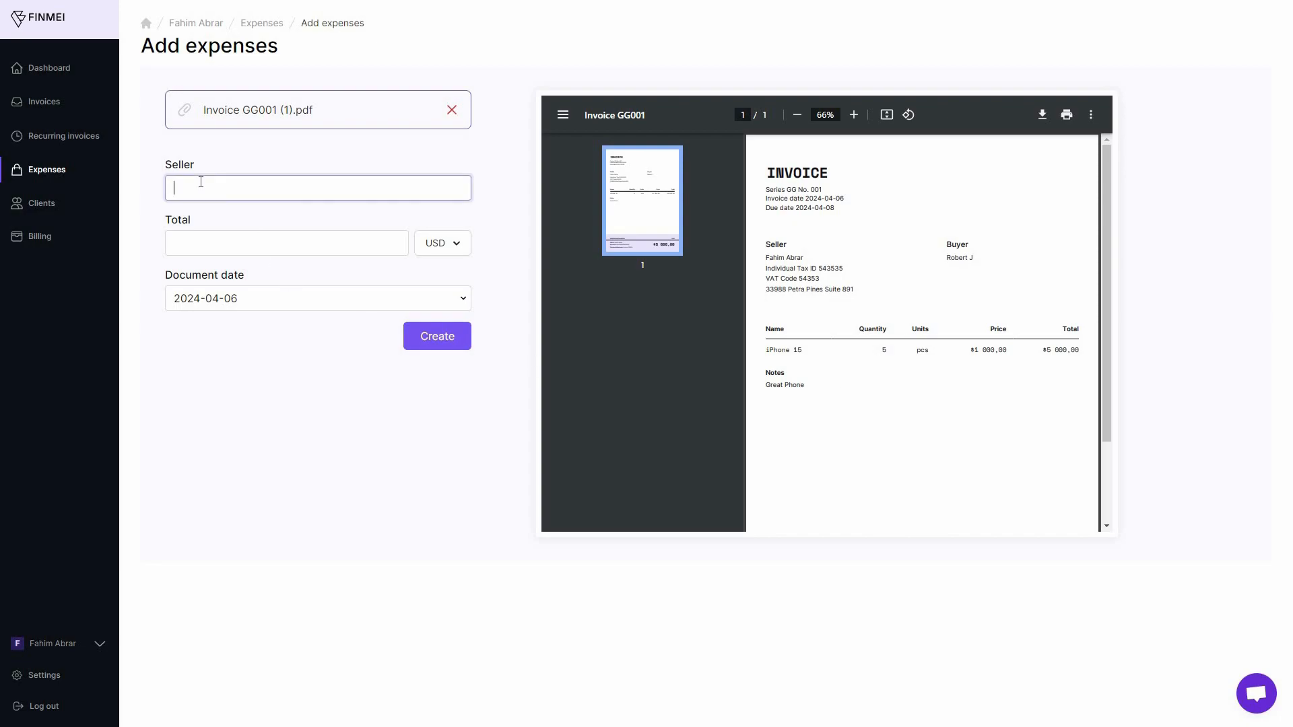
type("John")
left_click(222, 244)
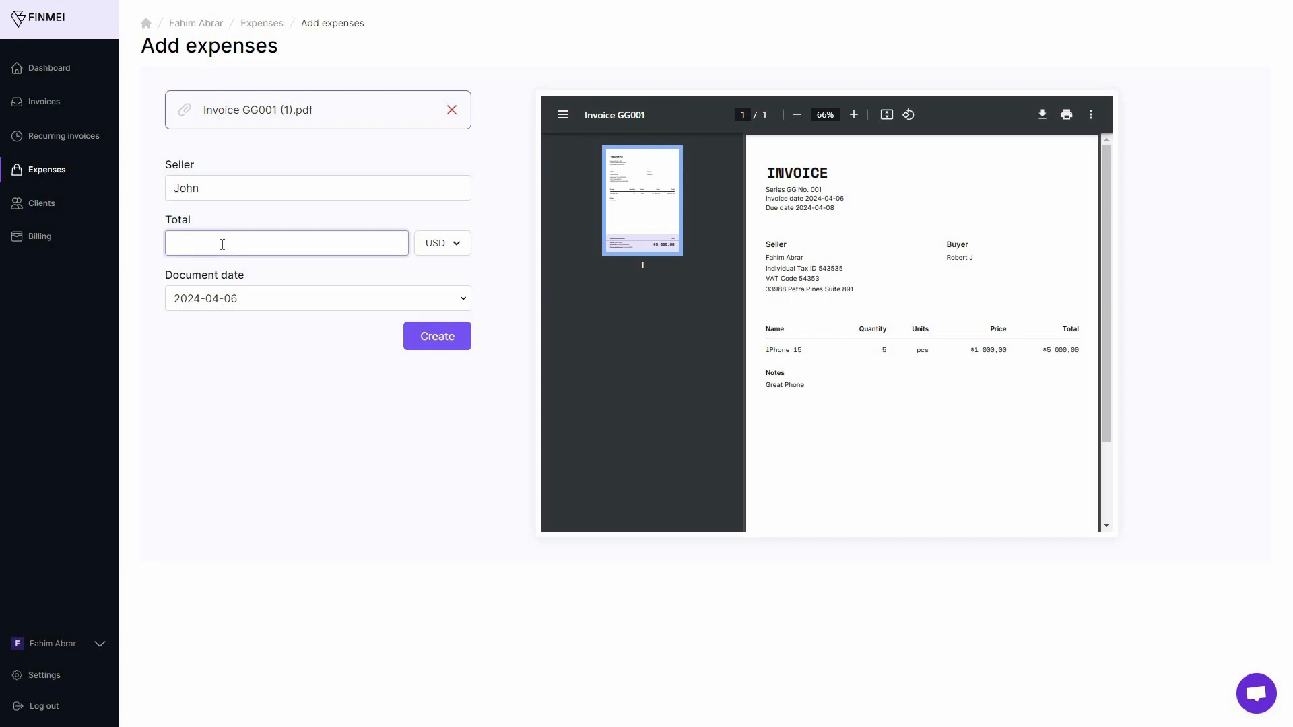
type("120")
key("Return")
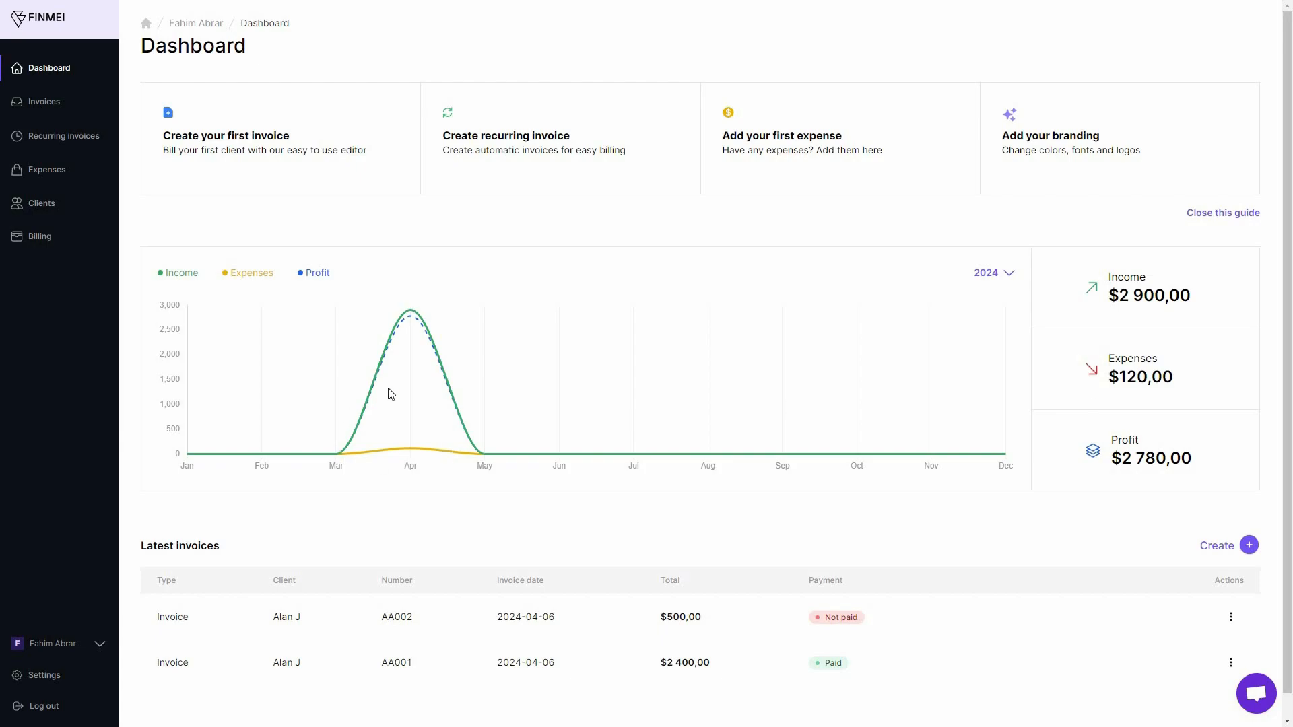
mouse_move(407, 419)
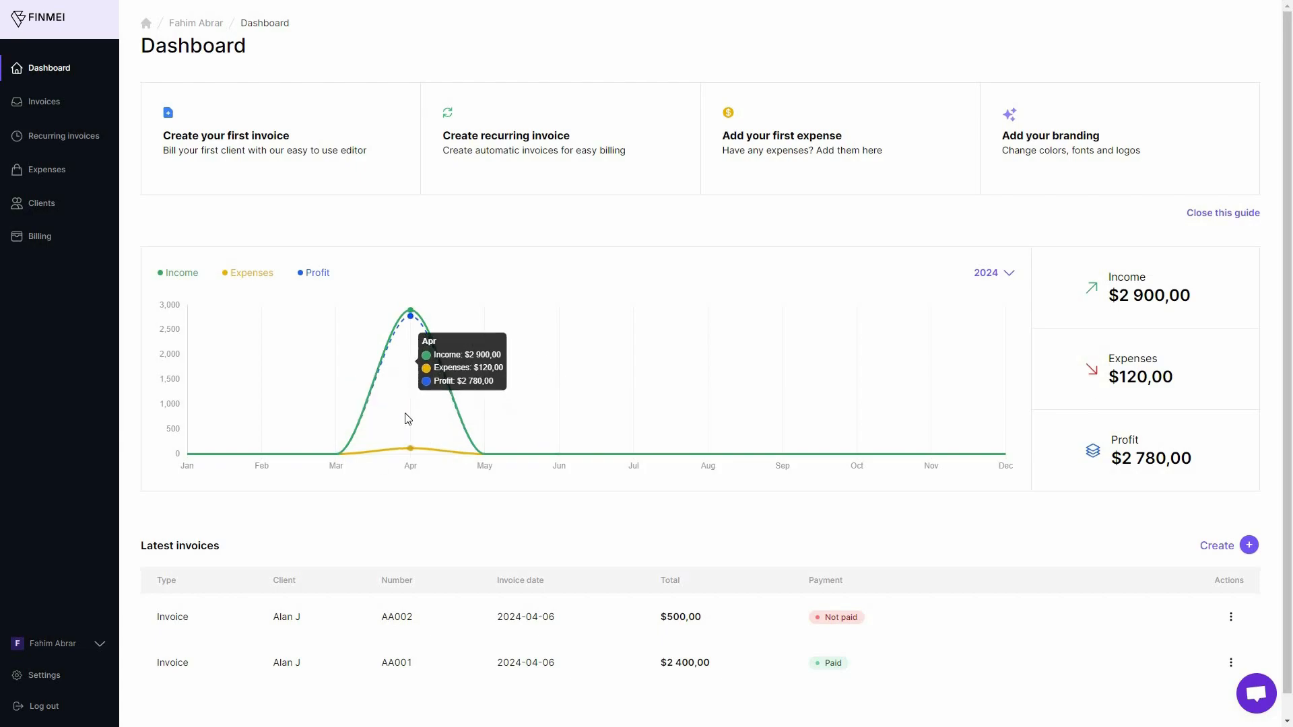
scroll(569, 505, "down", 1)
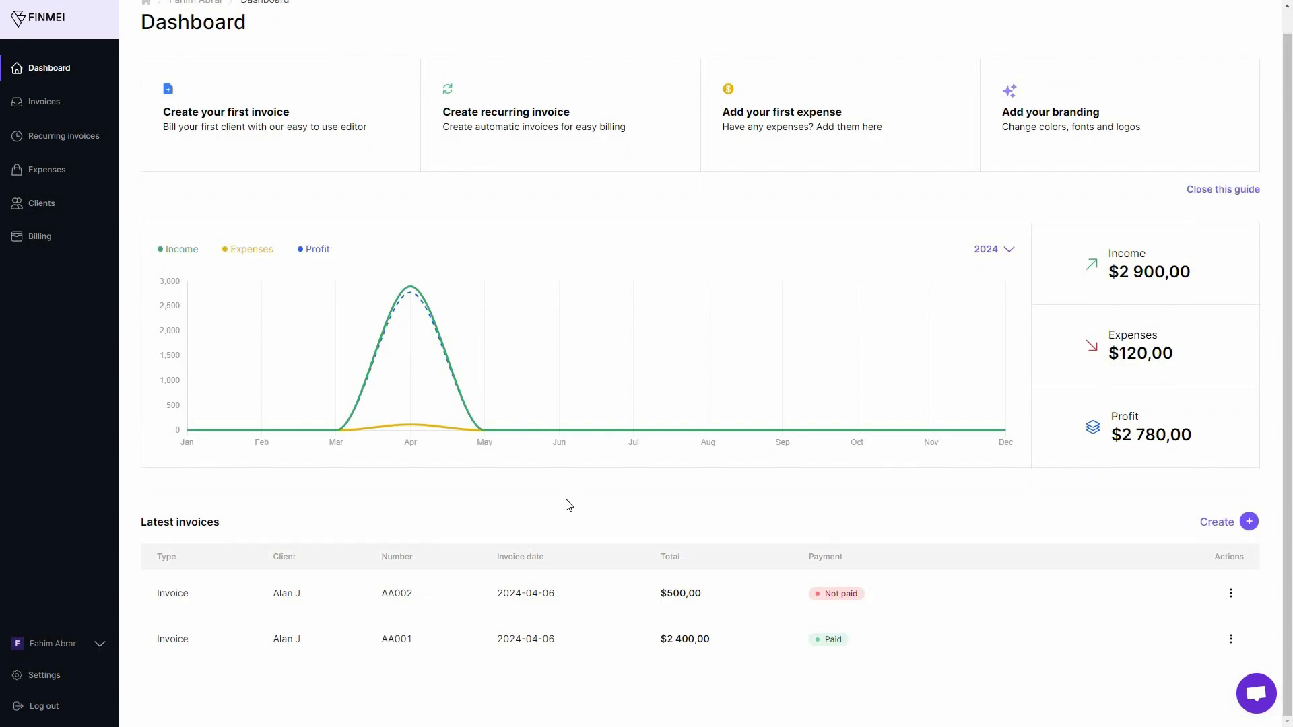
In the invoice design settings, switch the invoice template to Metro
left_click(59, 677)
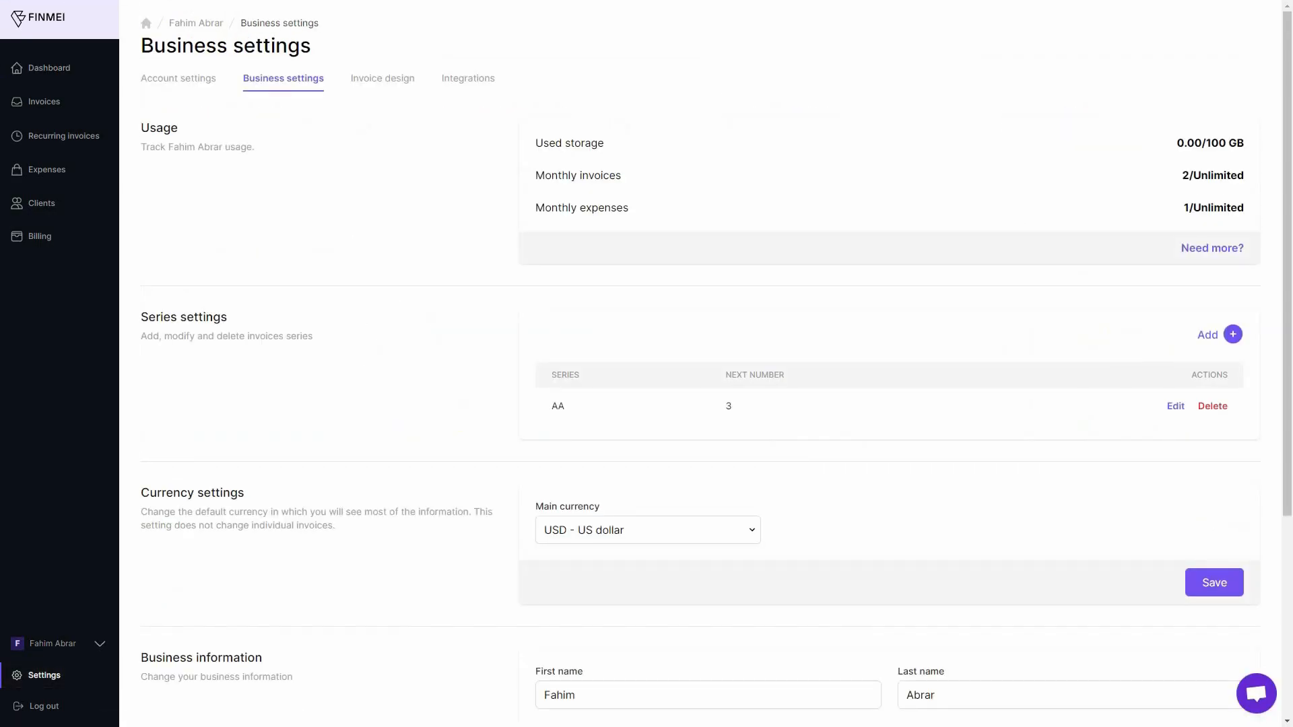
left_click(388, 84)
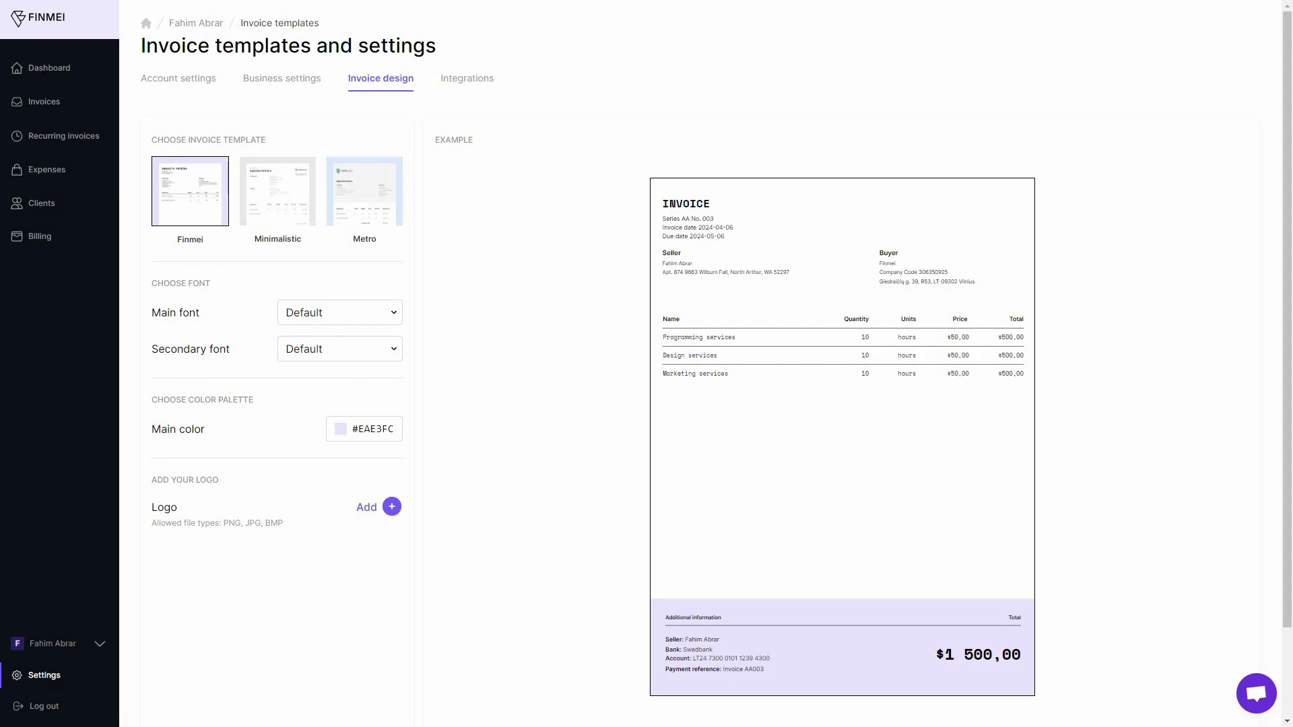
left_click(280, 213)
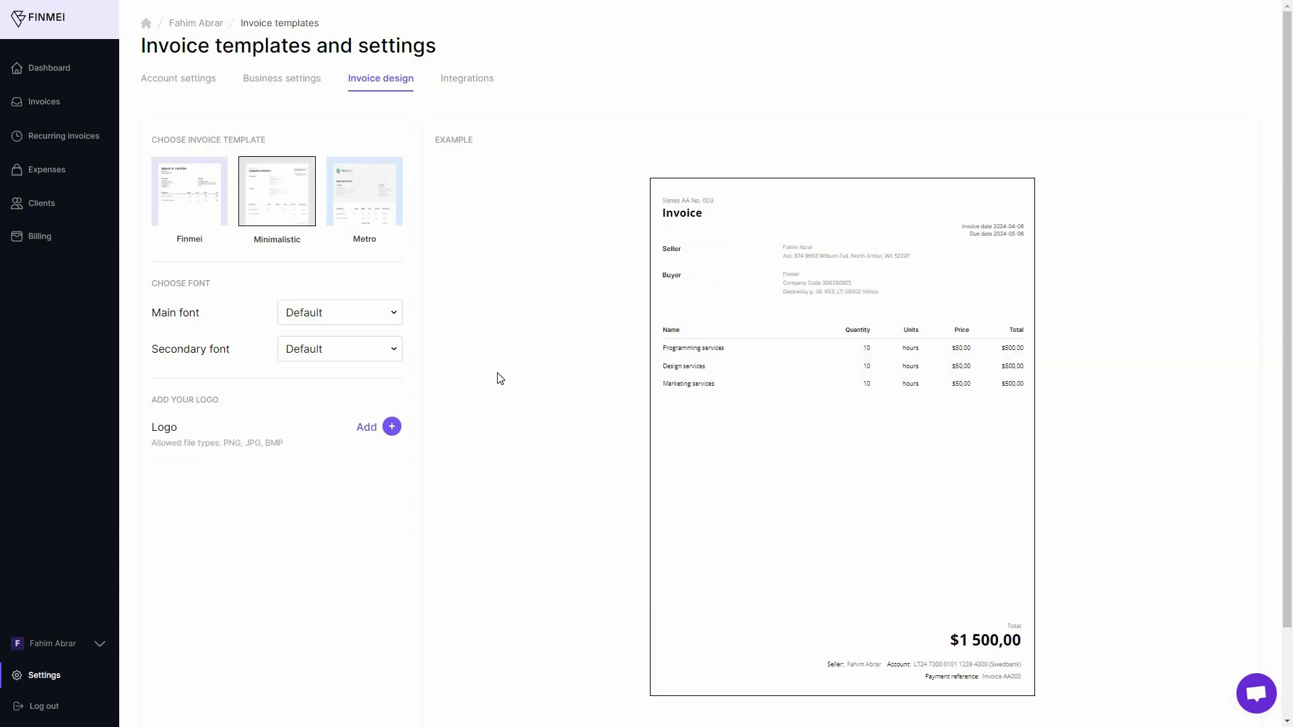
left_click(378, 211)
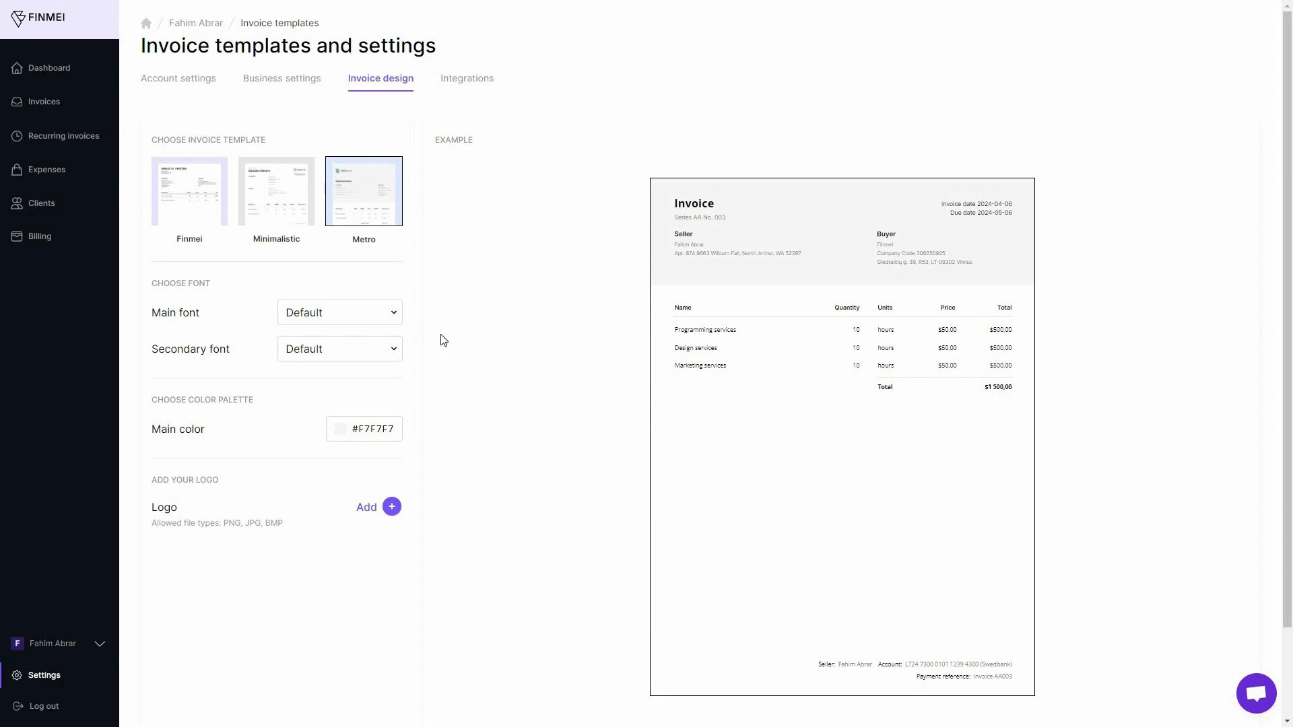
Set the main font to Roboto and the secondary font to Quicksand
left_click(303, 323)
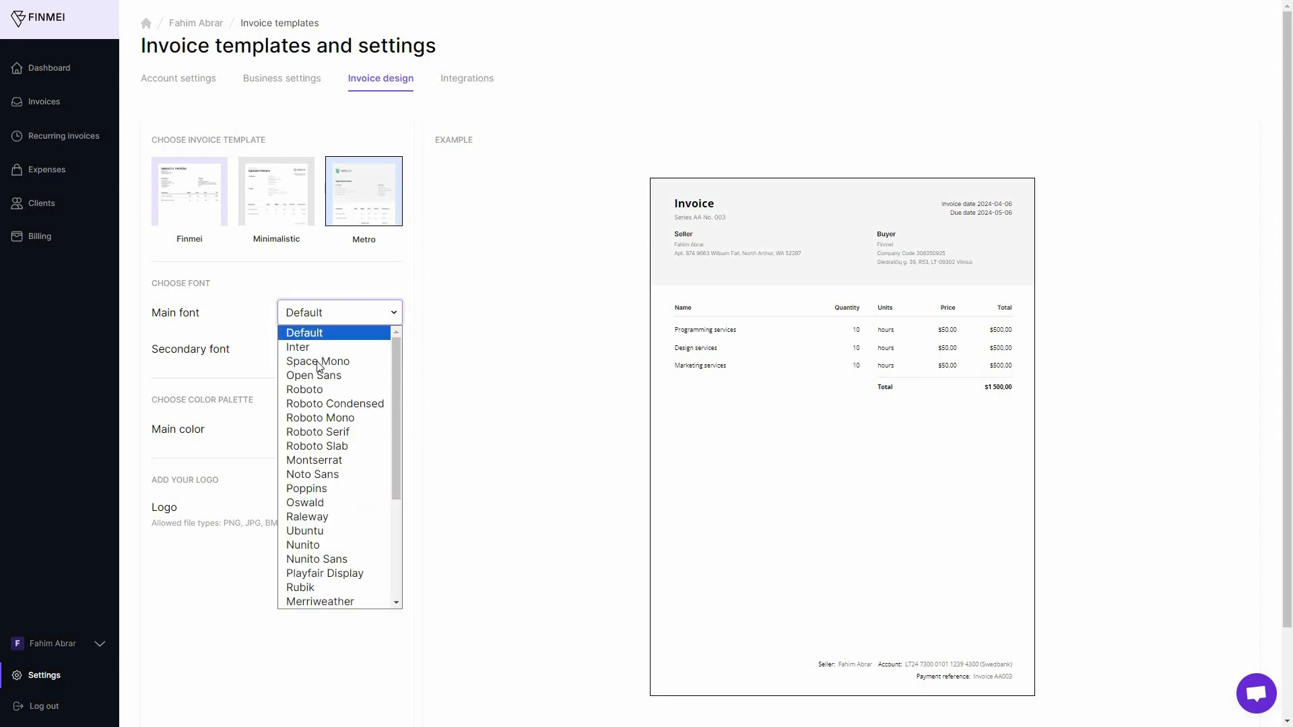
left_click(325, 387)
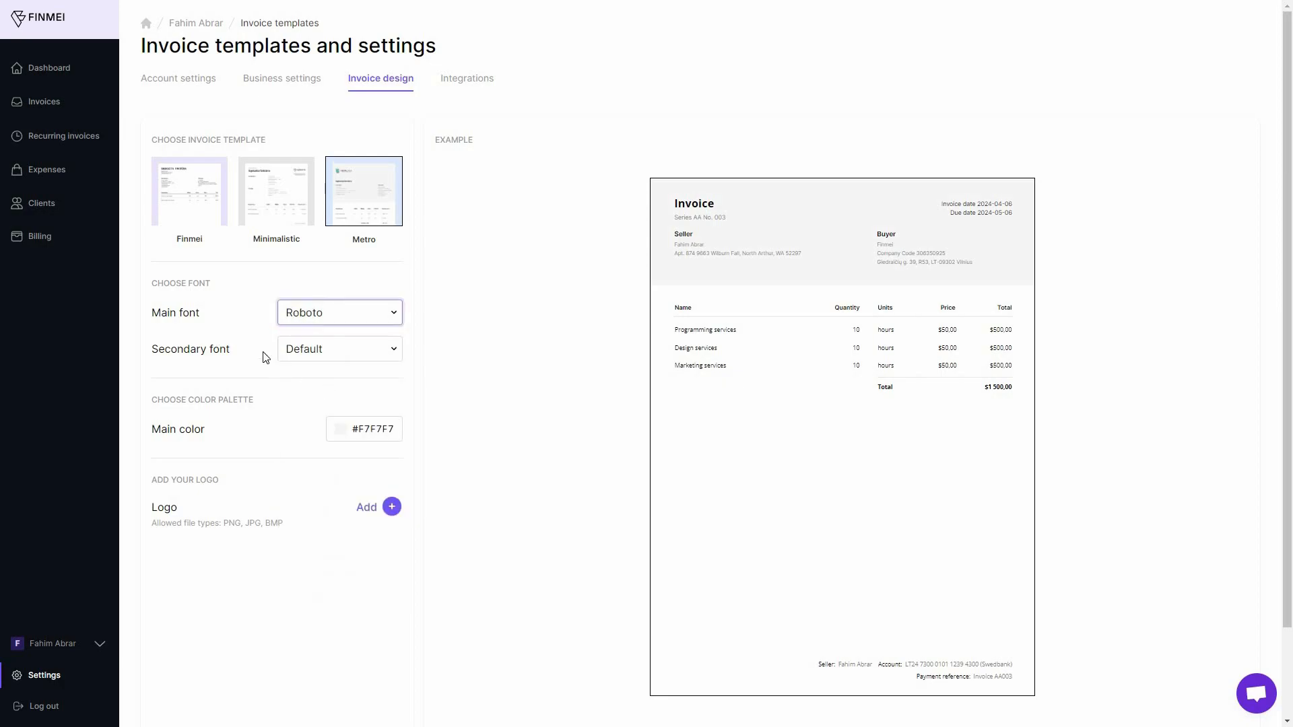
left_click(318, 355)
scroll(348, 543, "down", 3)
left_click(348, 543)
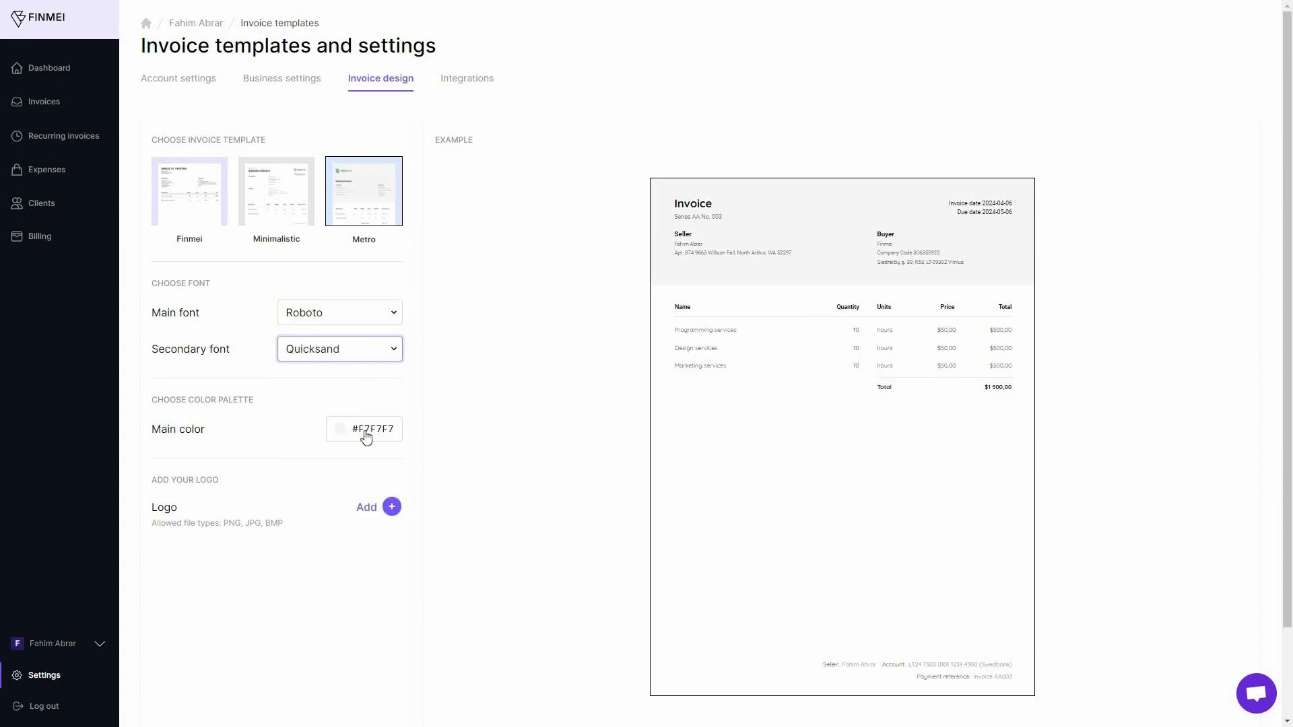
Set the main colour to grey #E5E5E6 and add an invoice logo
left_click(366, 438)
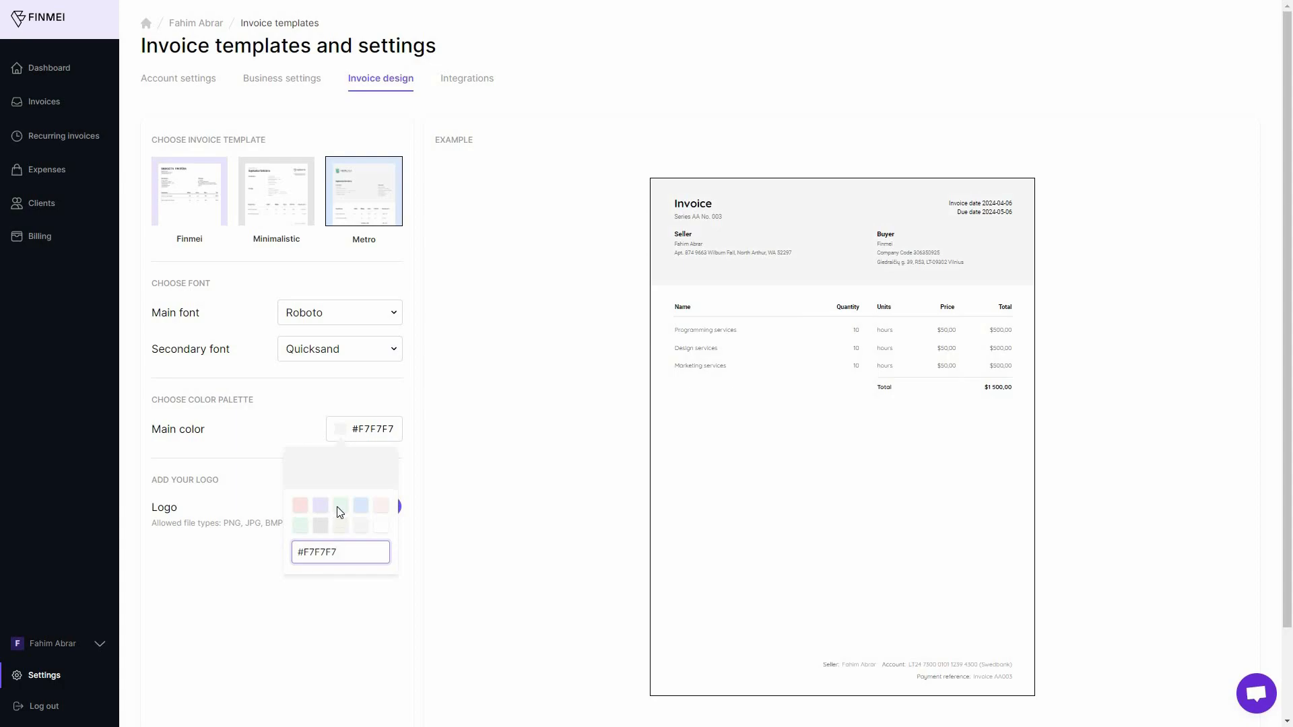
left_click(339, 512)
left_click(379, 508)
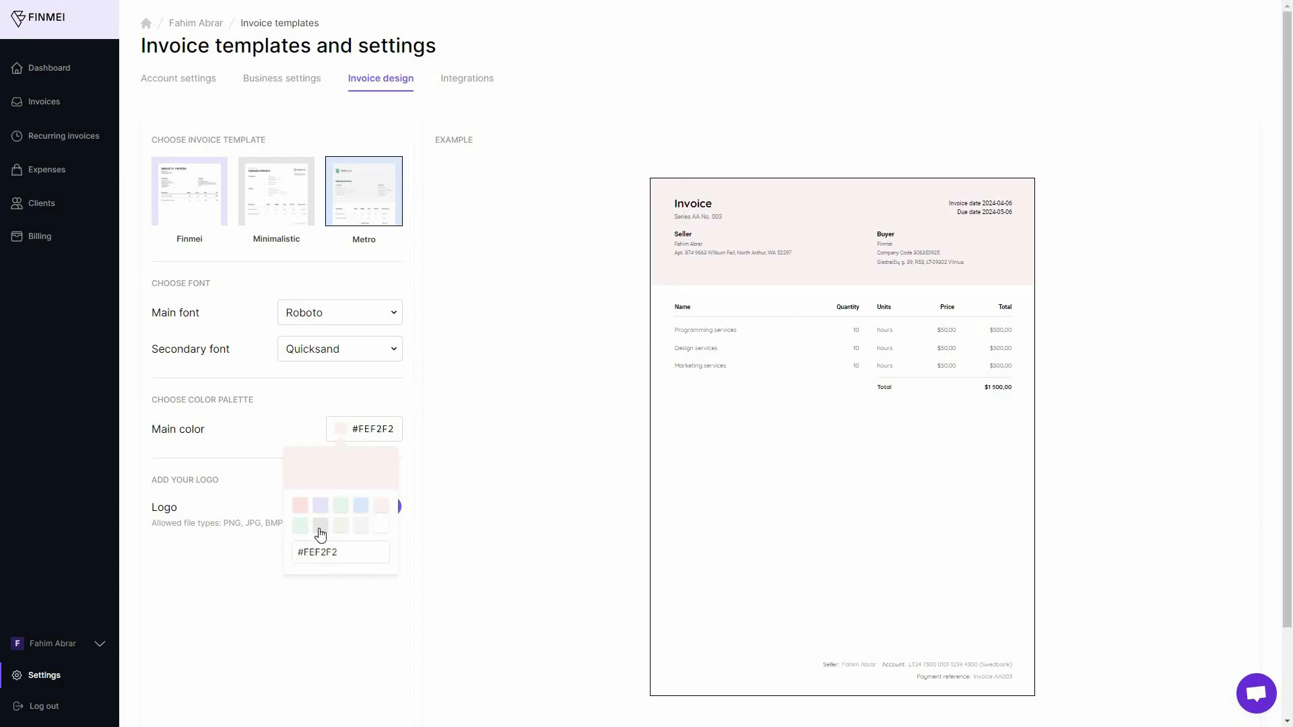
left_click(322, 528)
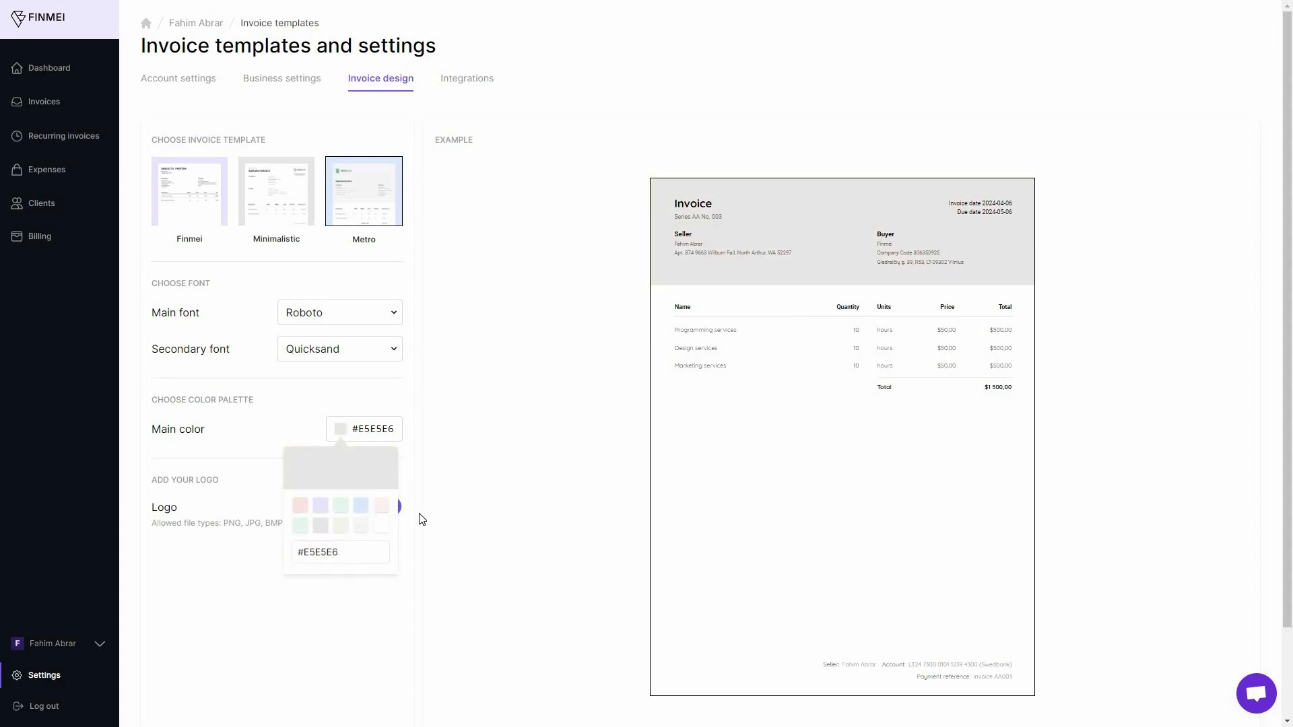
left_click(463, 515)
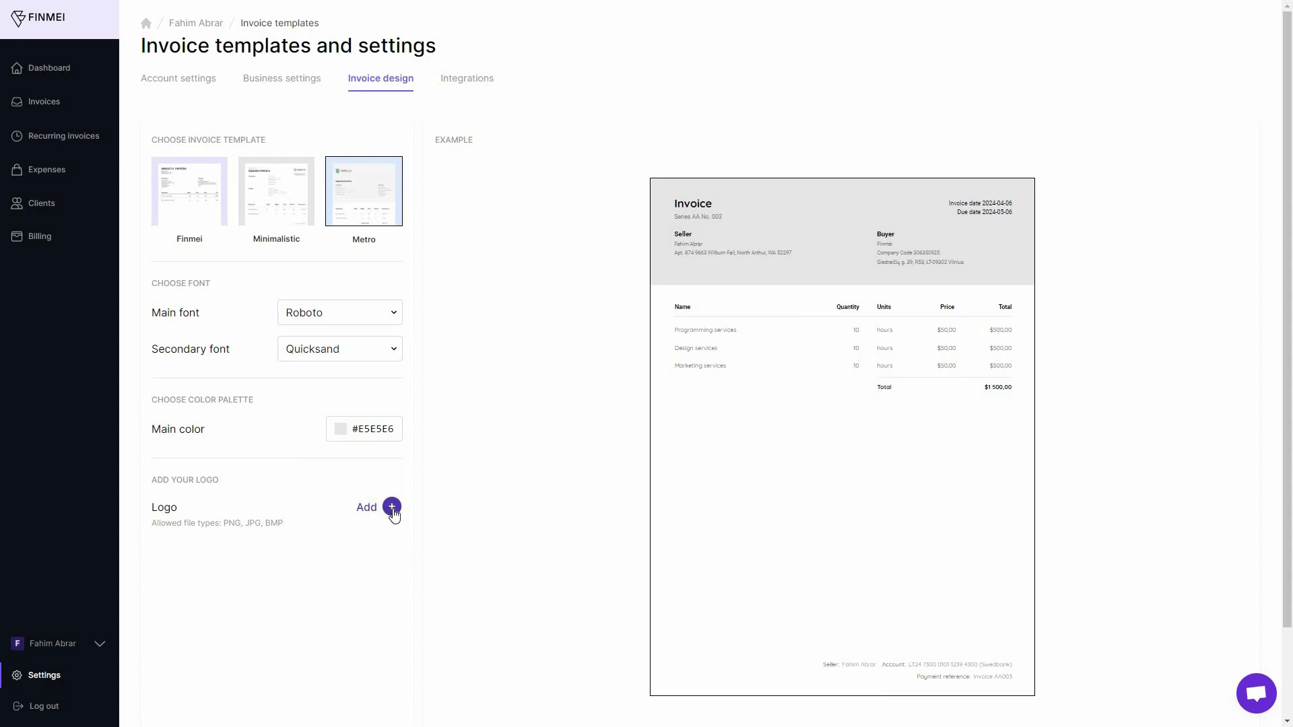
left_click(392, 508)
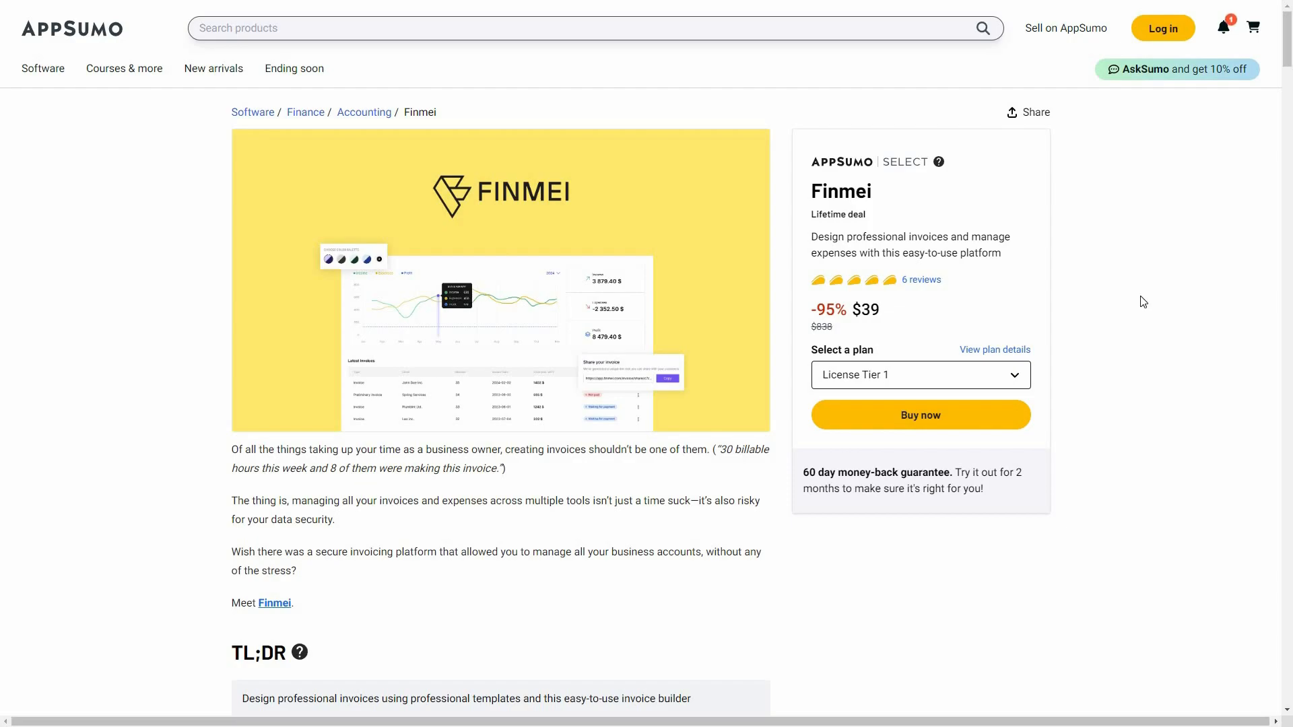
Scroll the Finmei deal page down to the Plans & features license tier cards
scroll(580, 582, "down", 5)
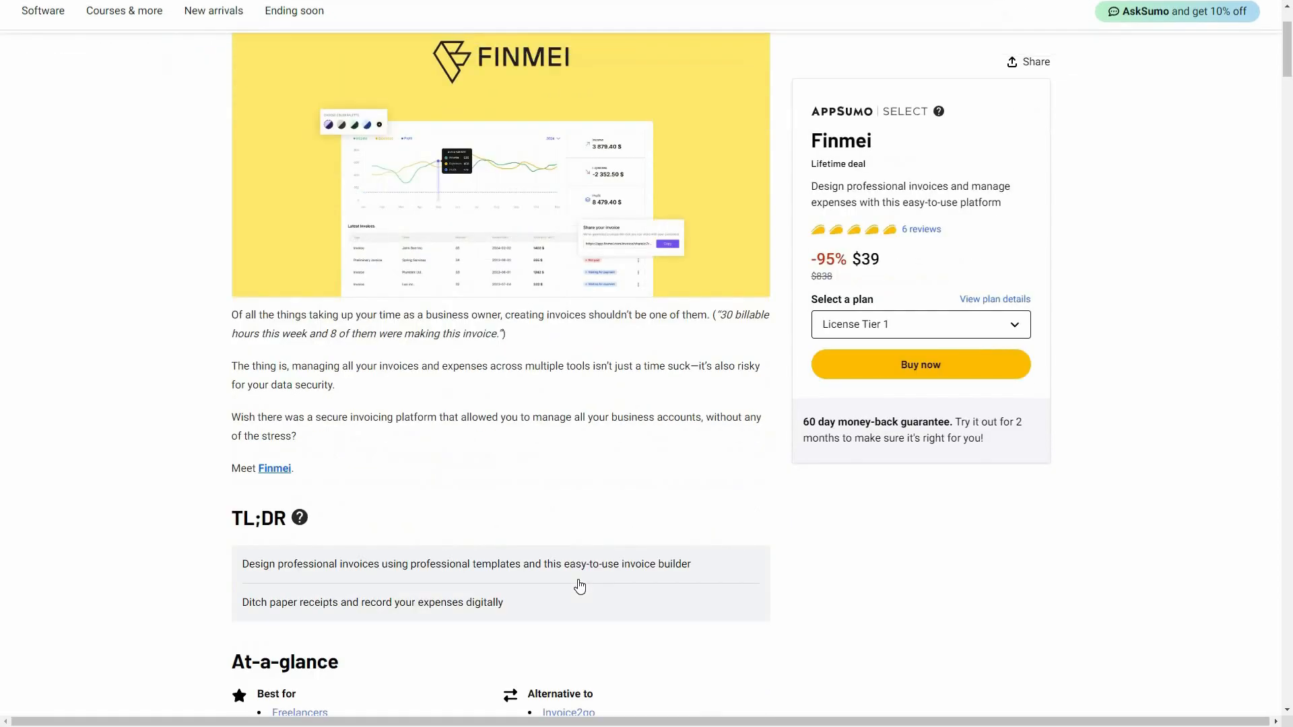
scroll(643, 485, "down", 20)
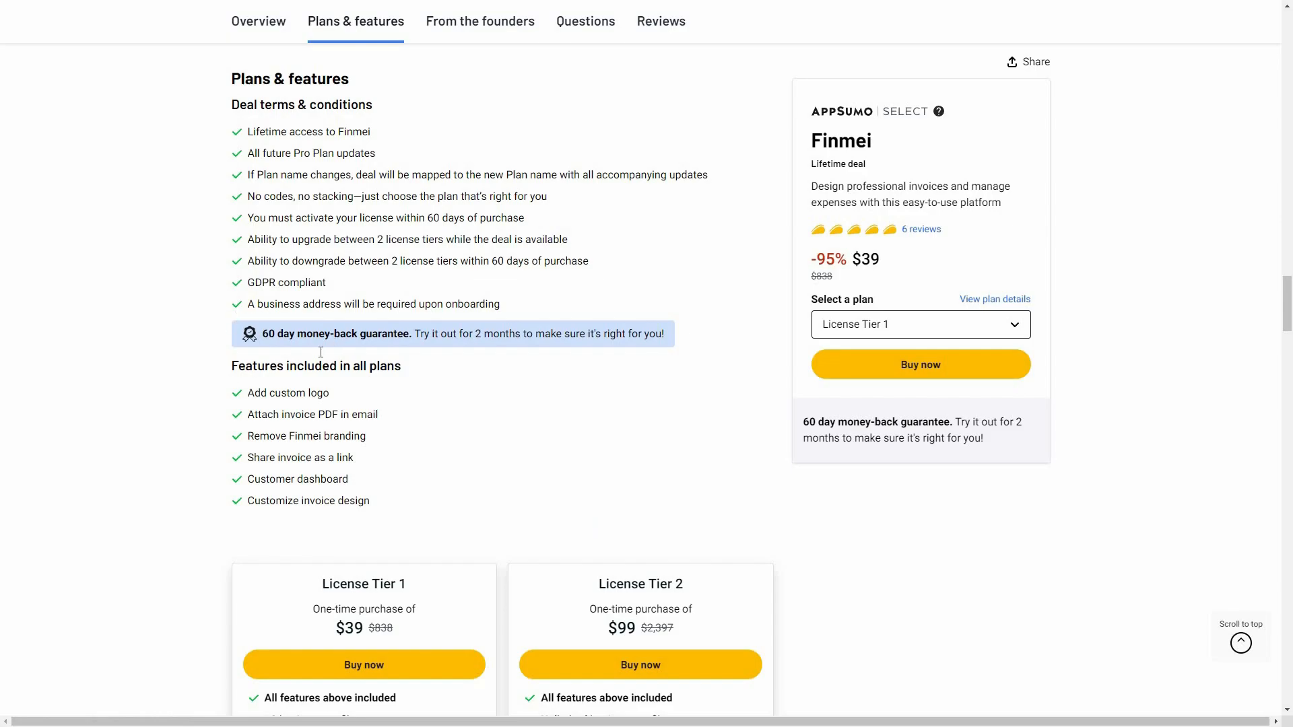
scroll(290, 390, "down", 1)
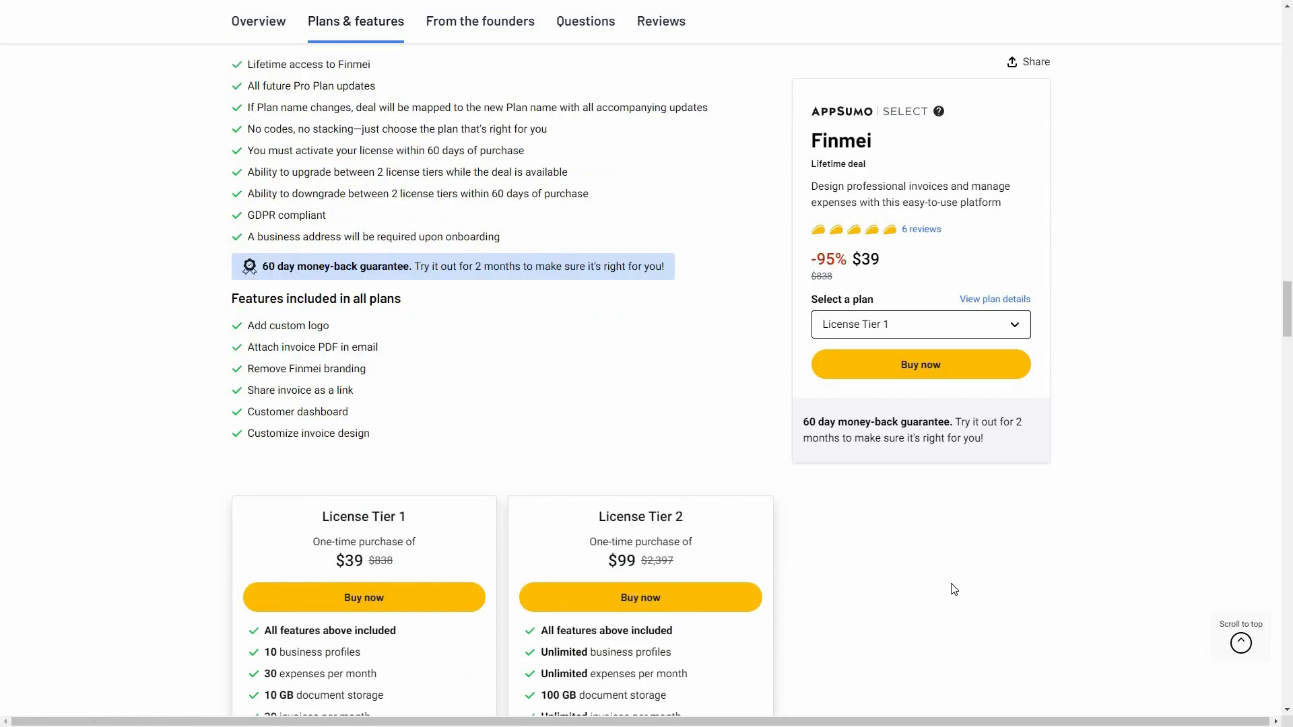
scroll(954, 582, "down", 2)
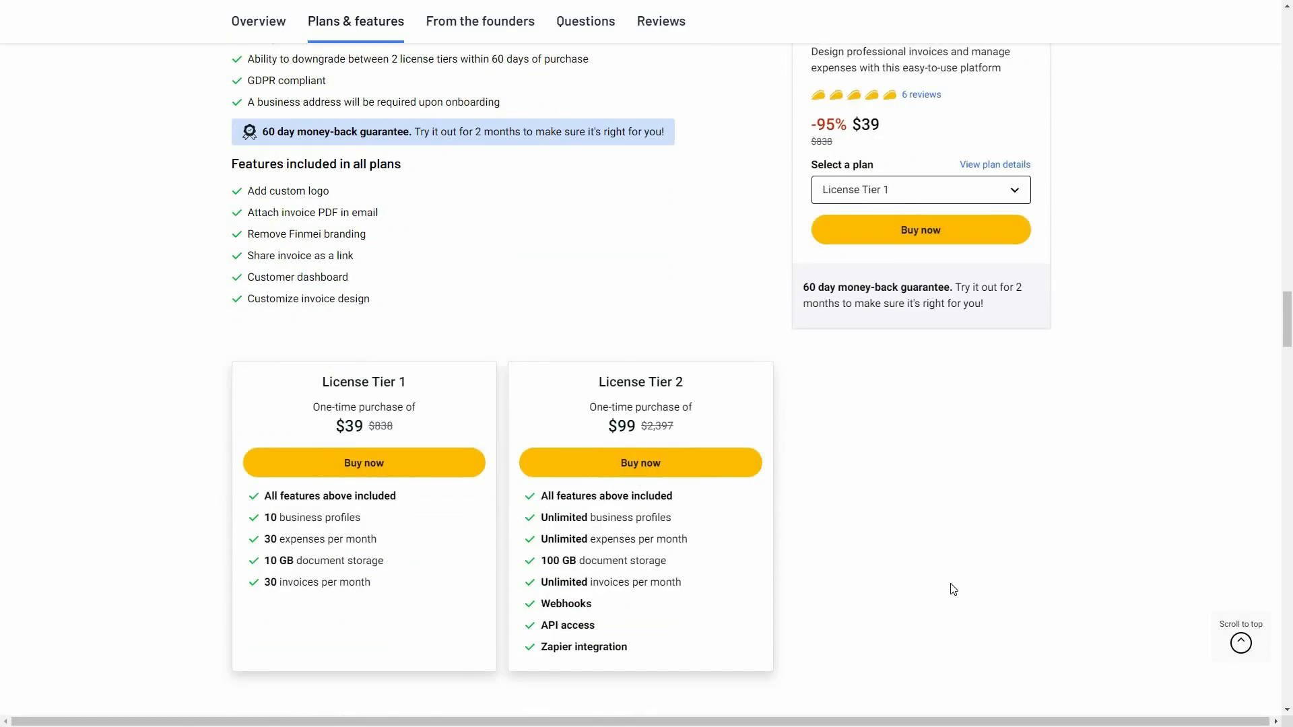